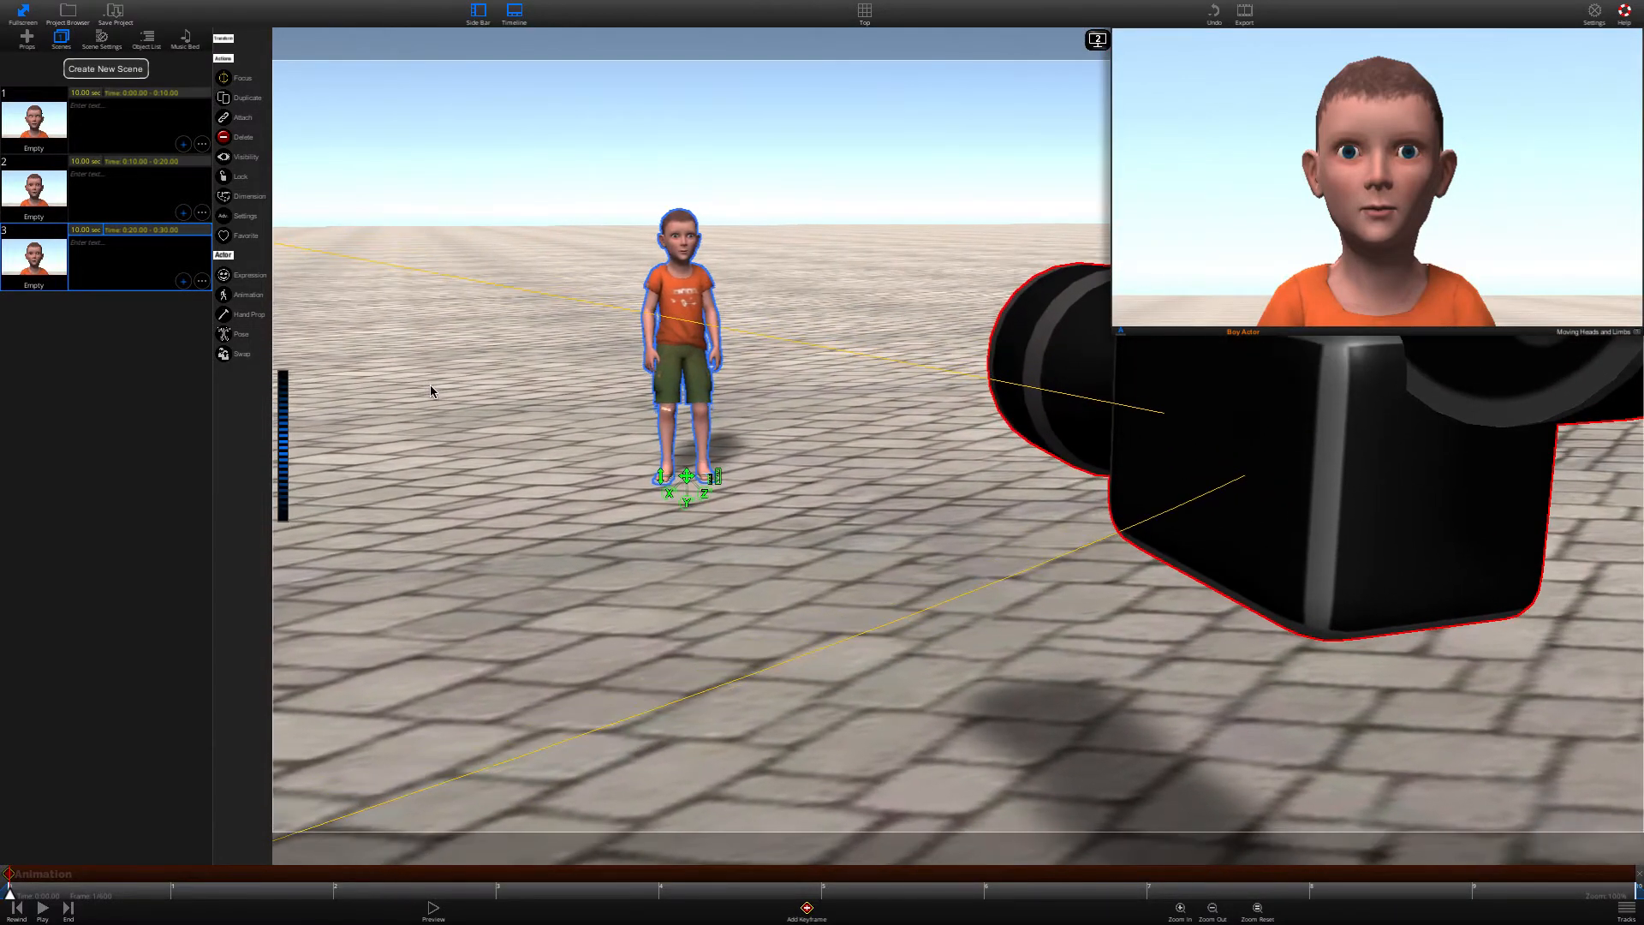
- Open IK posing for the boy actor, centre his eyes and add a keyframe at the start of the scene
click(430, 384)
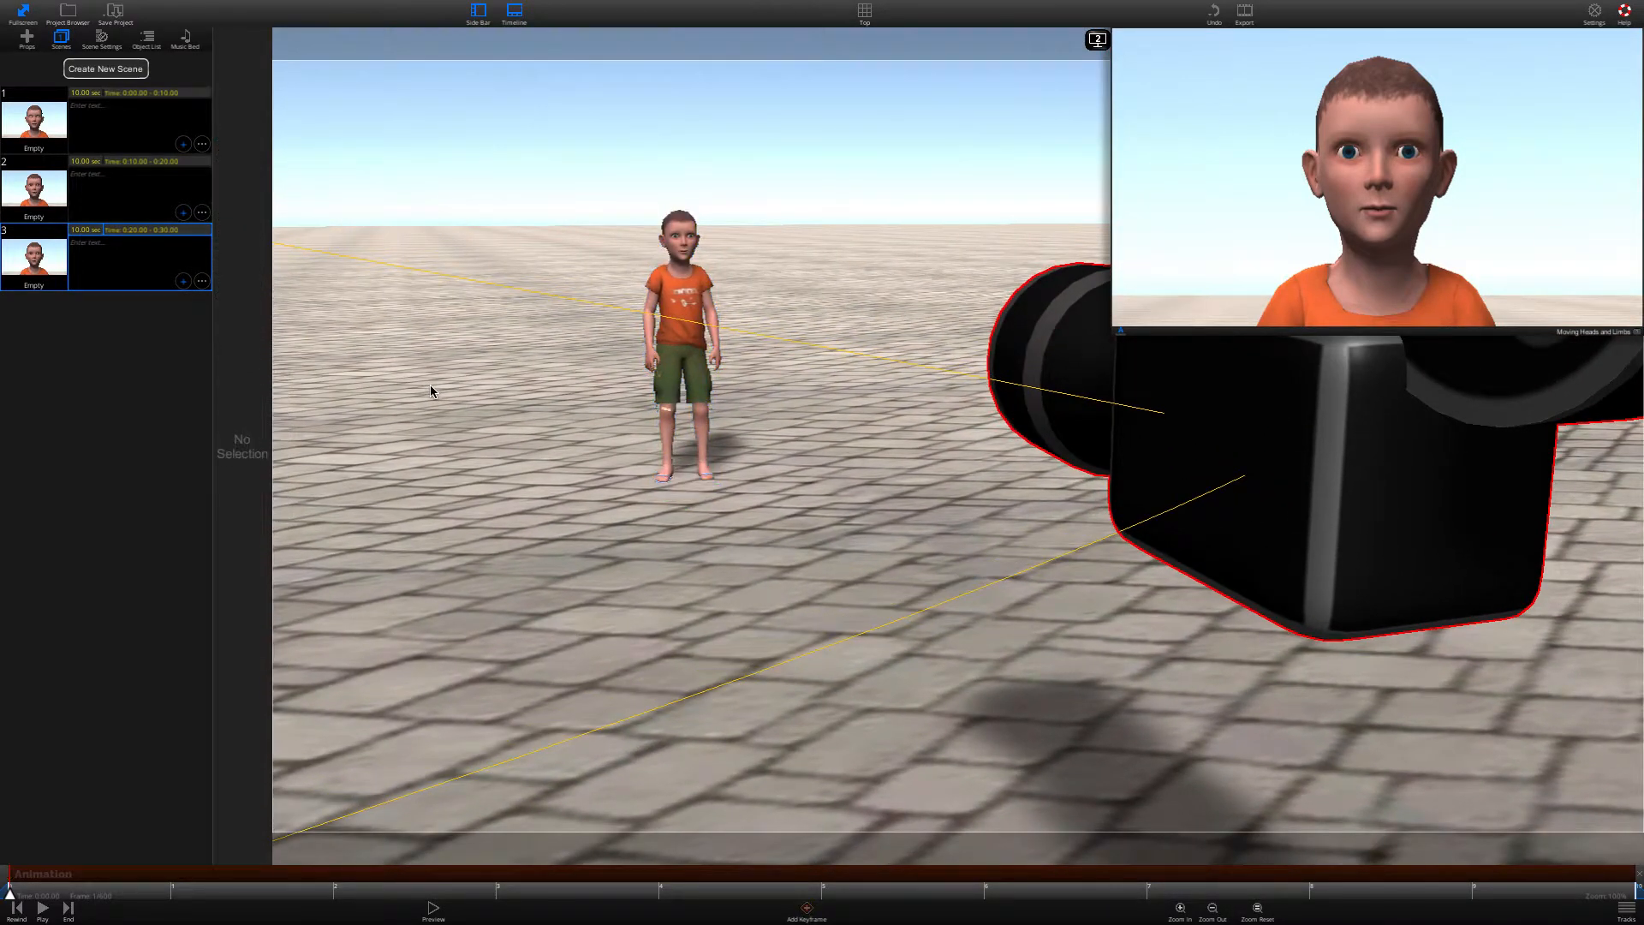
click(692, 269)
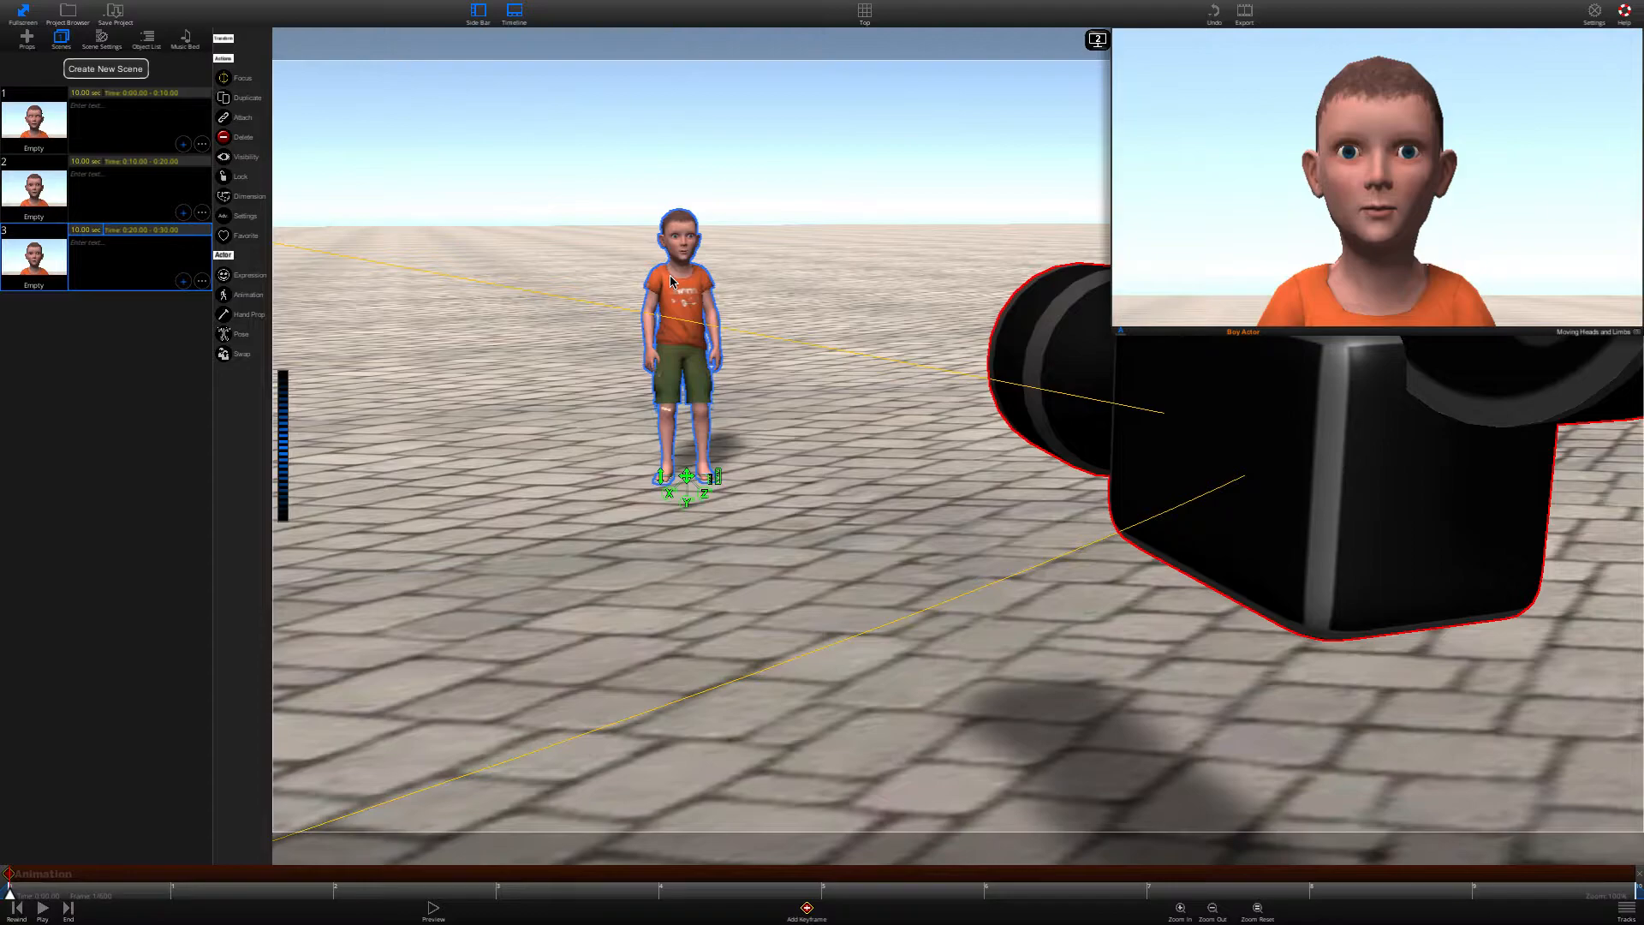
click(240, 339)
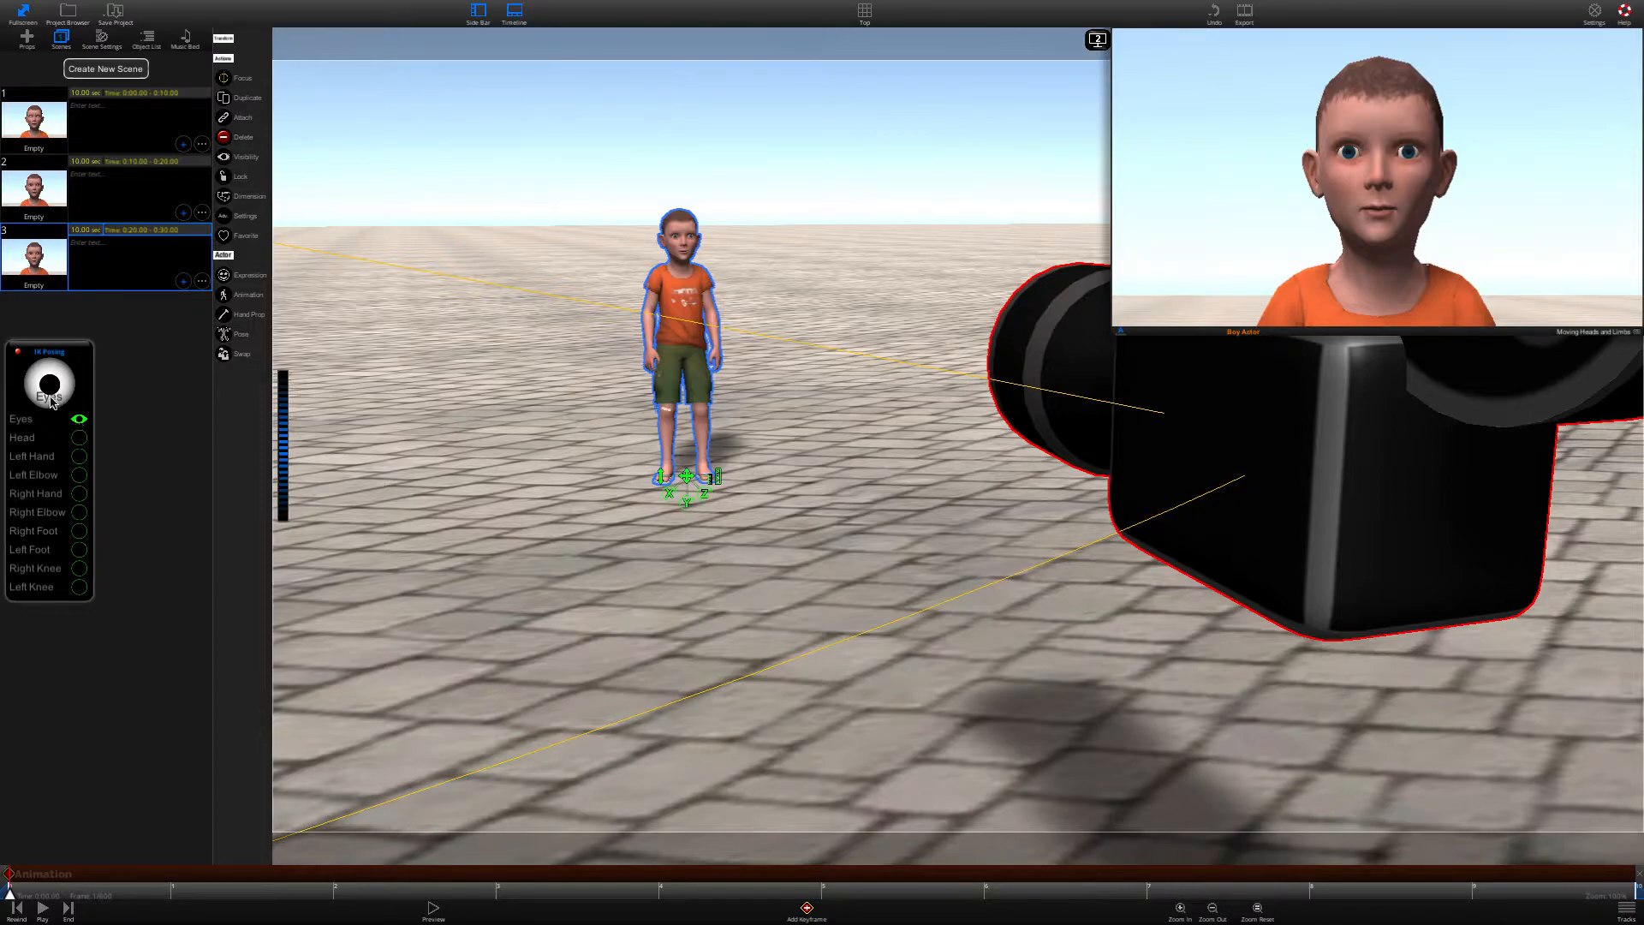
mouse_move(50, 387)
mouse_down()
mouse_move(39, 397)
mouse_move(49, 384)
mouse_up()
click(806, 910)
- Turn the boy's eyes to his right at about 1 second and add a keyframe
drag(10, 891, 166, 894)
click(34, 392)
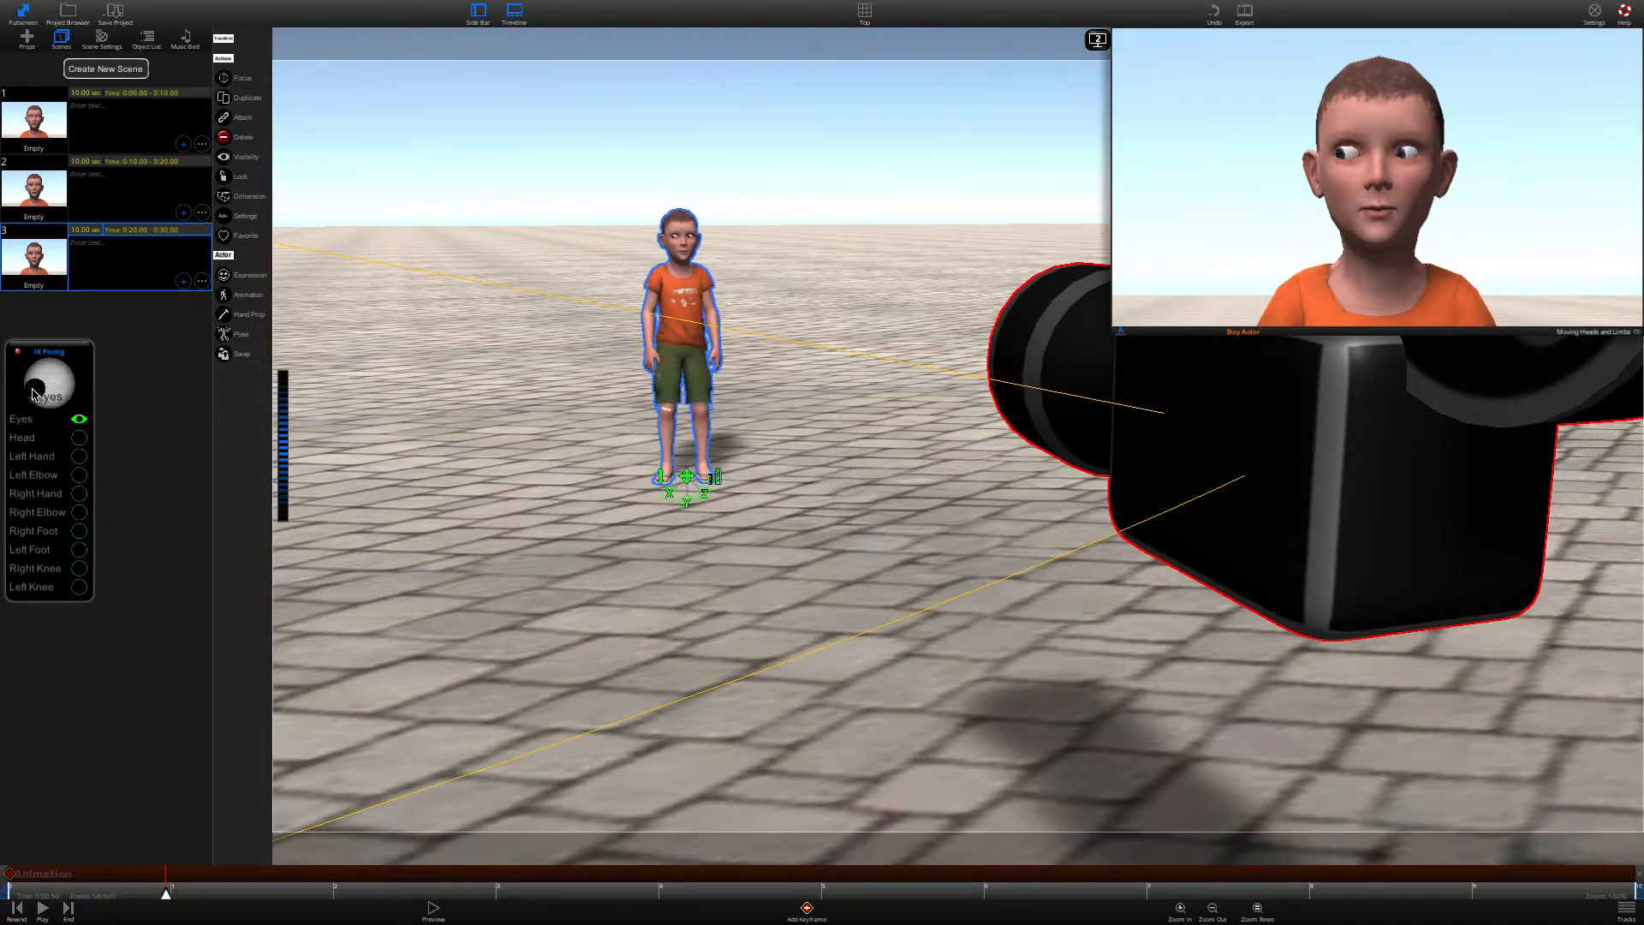
click(806, 910)
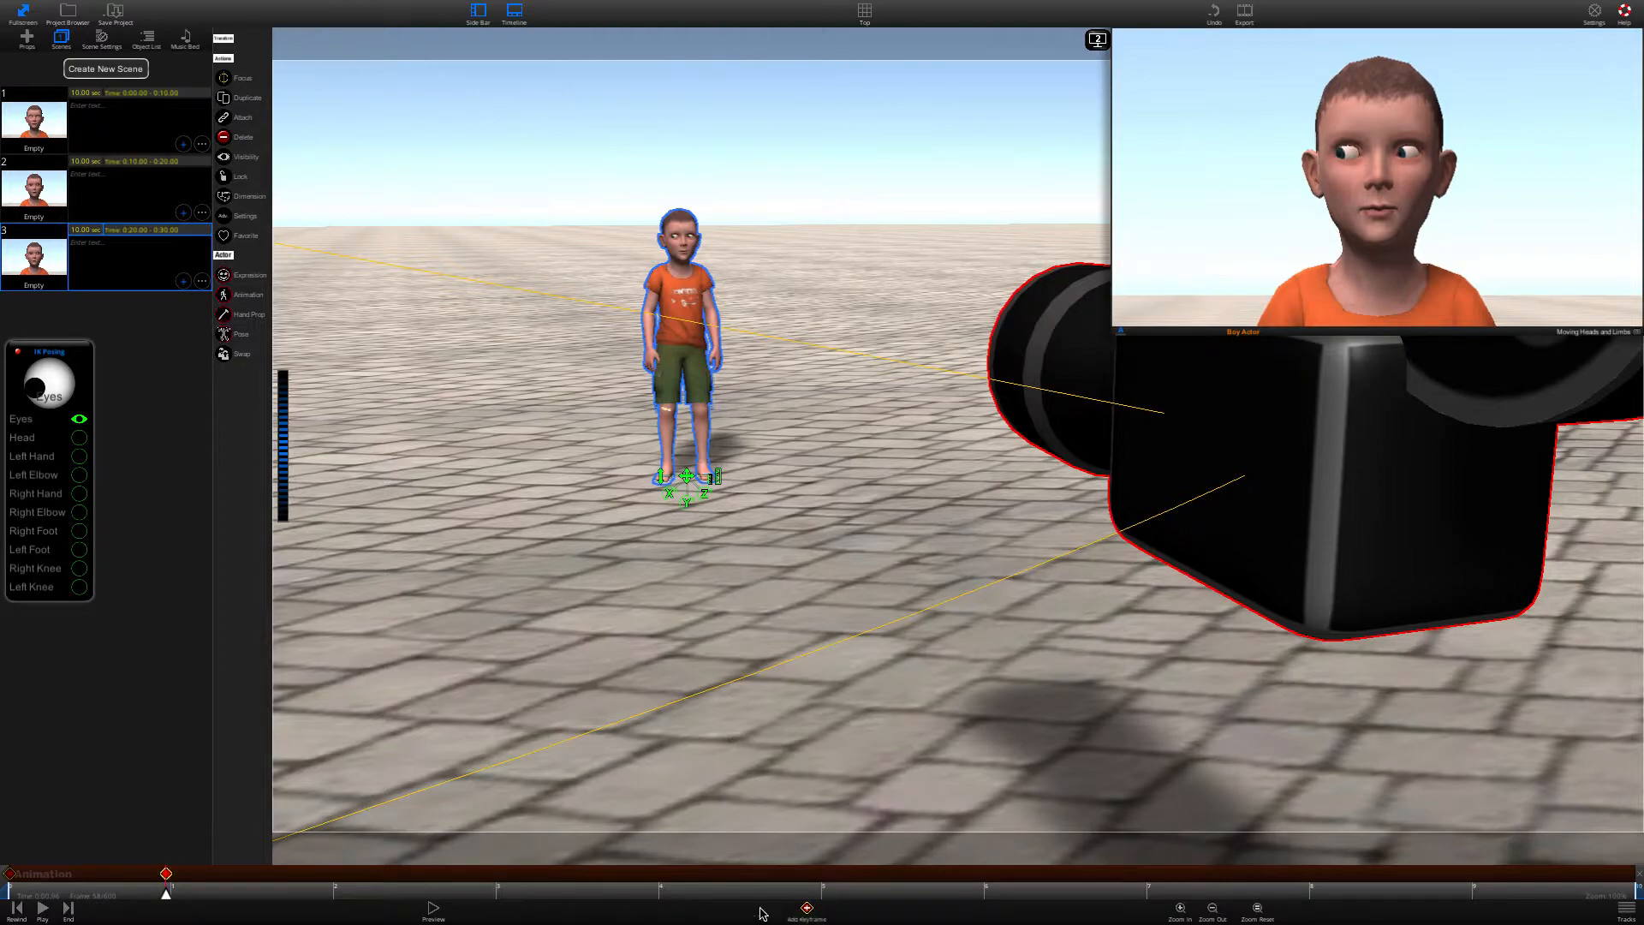
- Bring the boy's eyes back to the centre at about 2 seconds and add a keyframe
drag(163, 895, 335, 896)
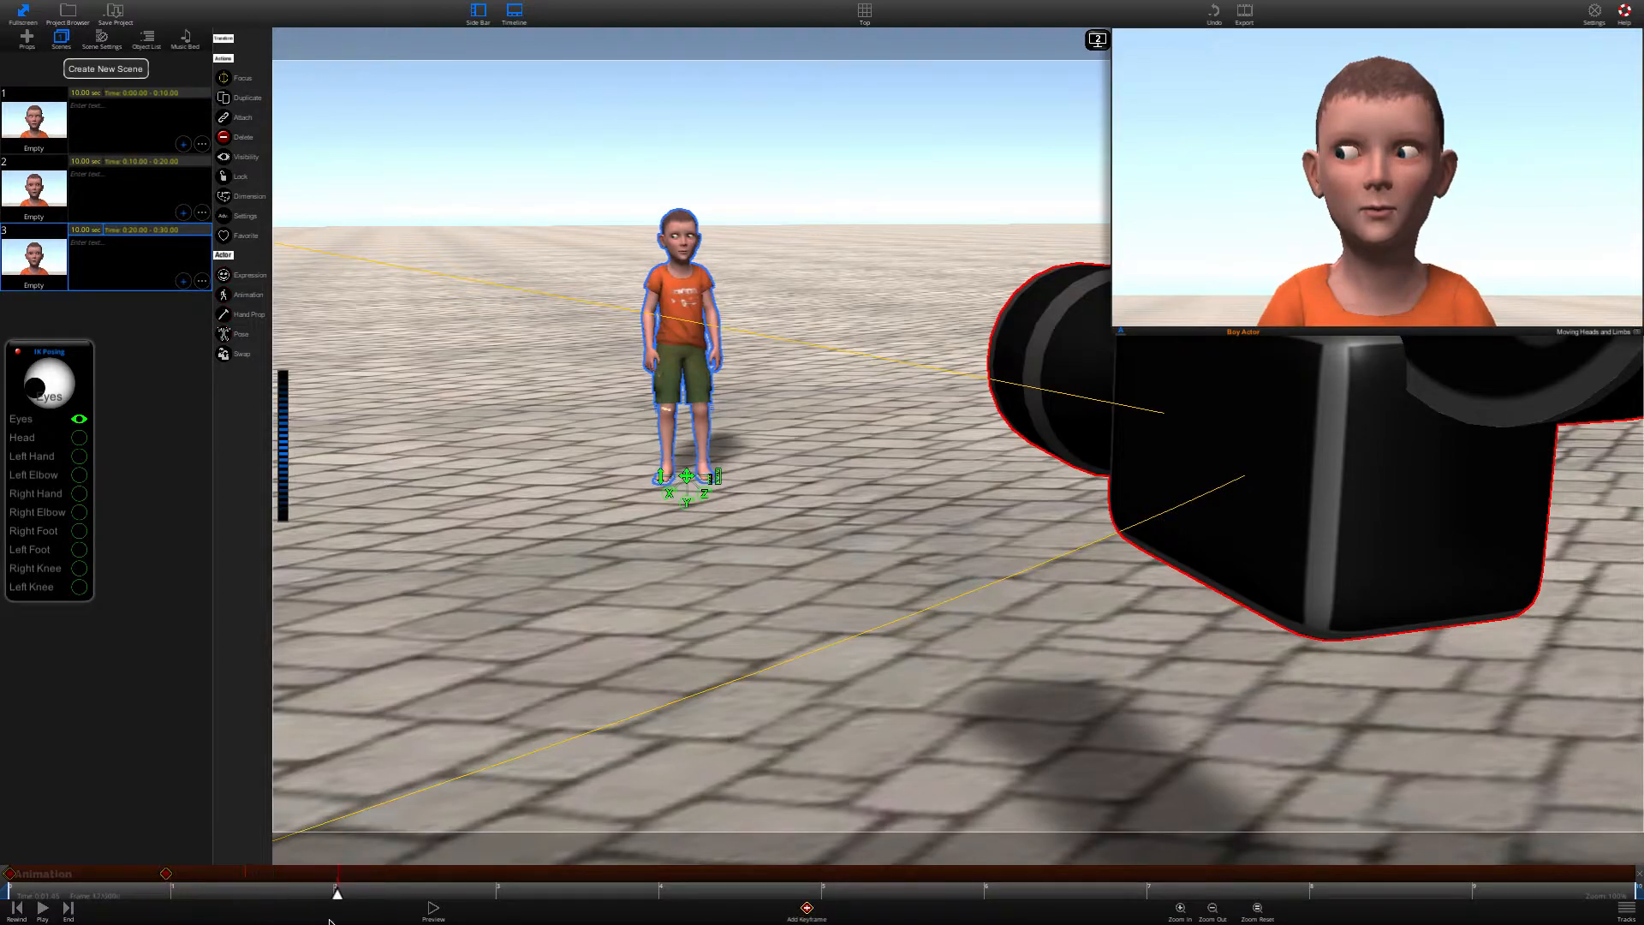
drag(35, 391, 50, 380)
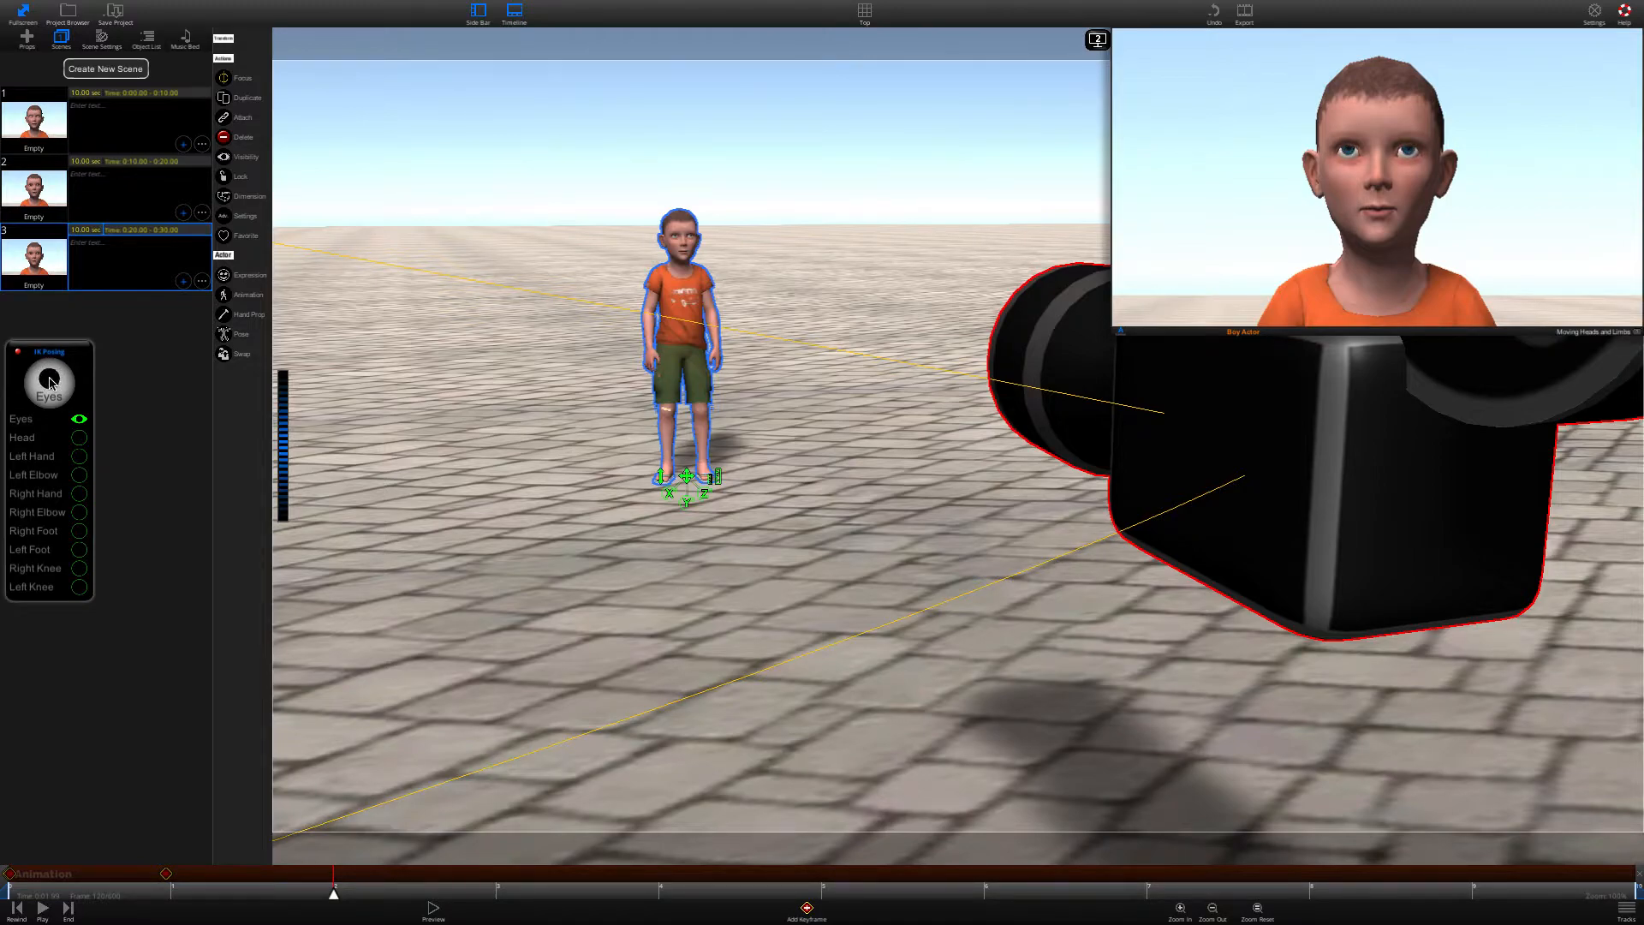
click(807, 910)
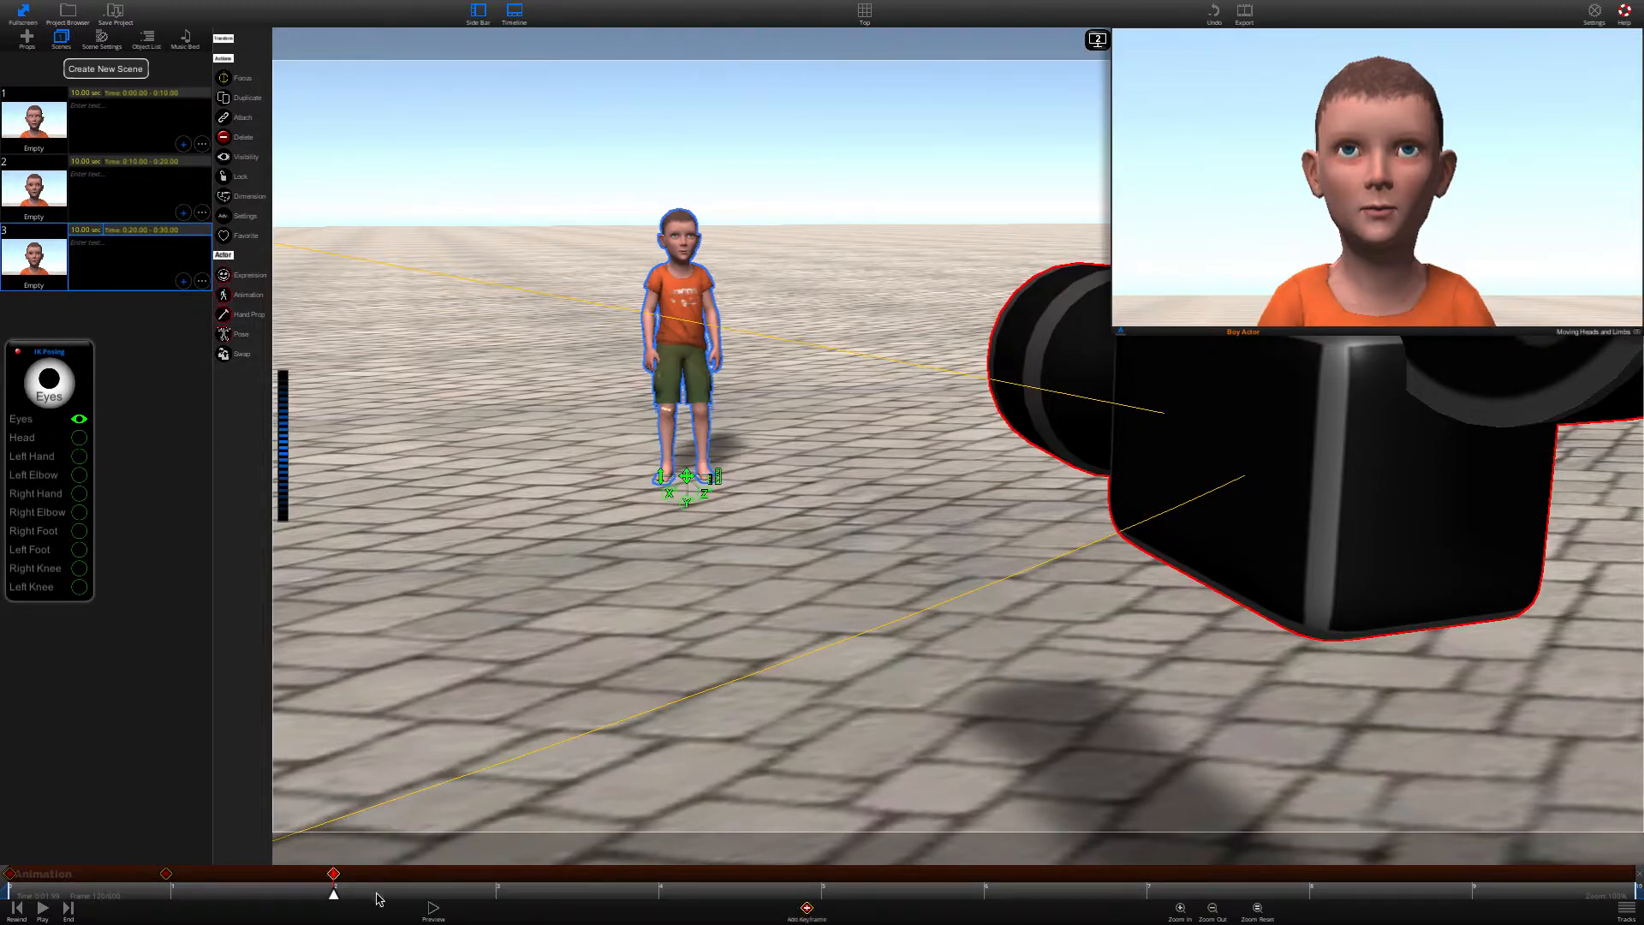
- Turn the boy's eyes to his left at about 3 seconds and add a keyframe
drag(336, 895, 490, 895)
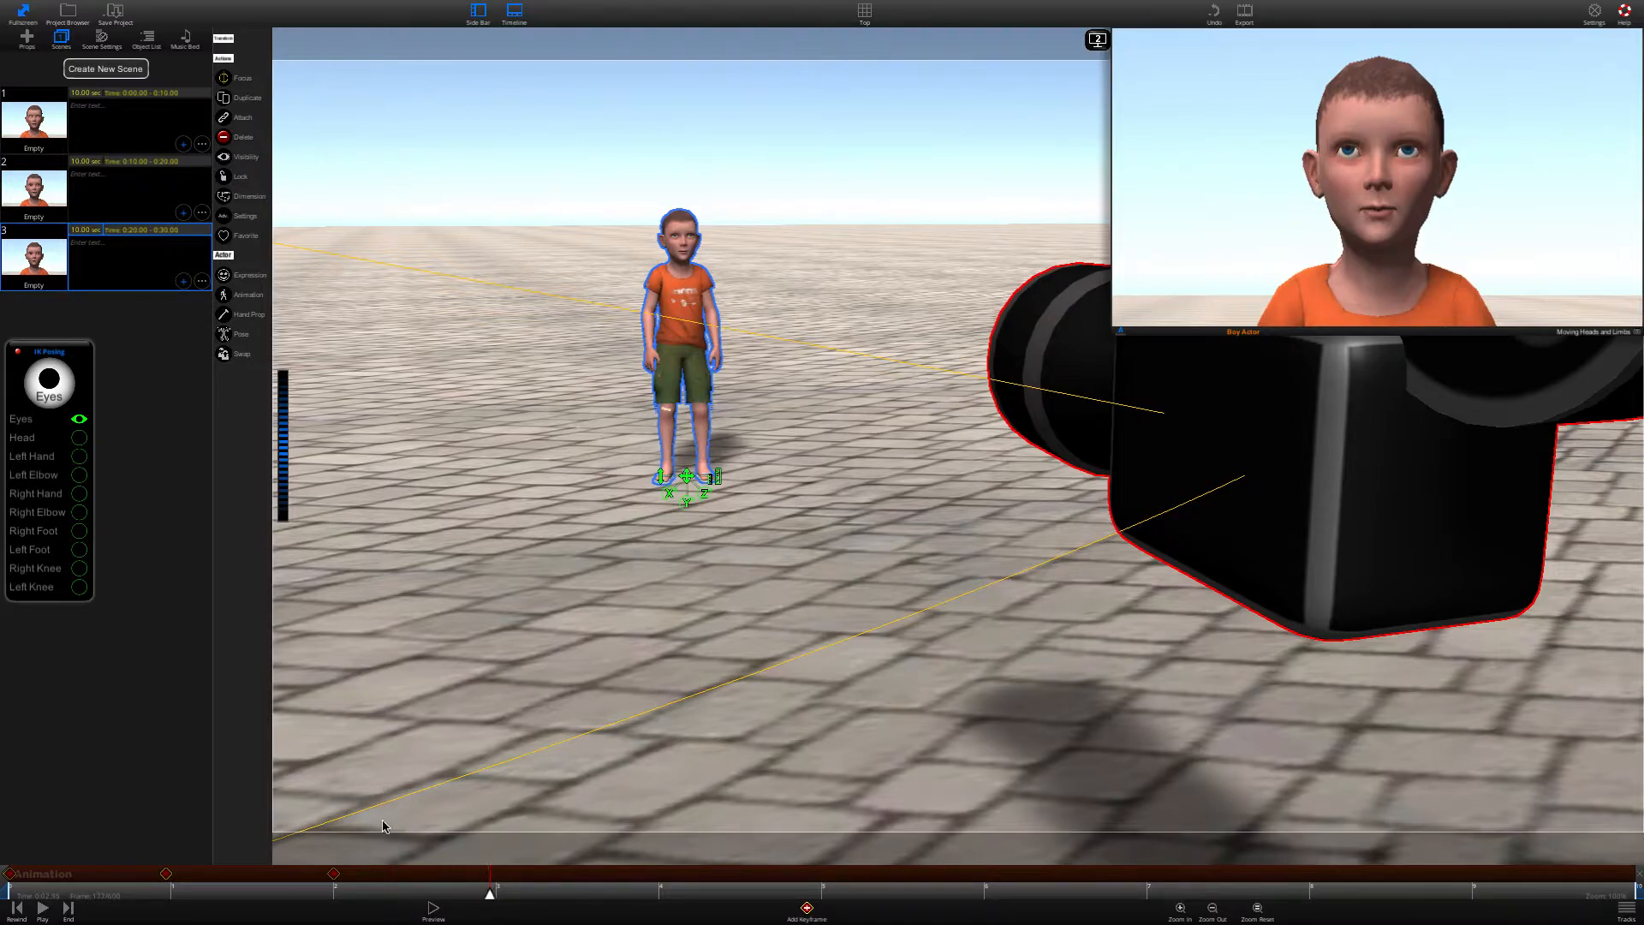
drag(50, 382, 61, 393)
click(807, 910)
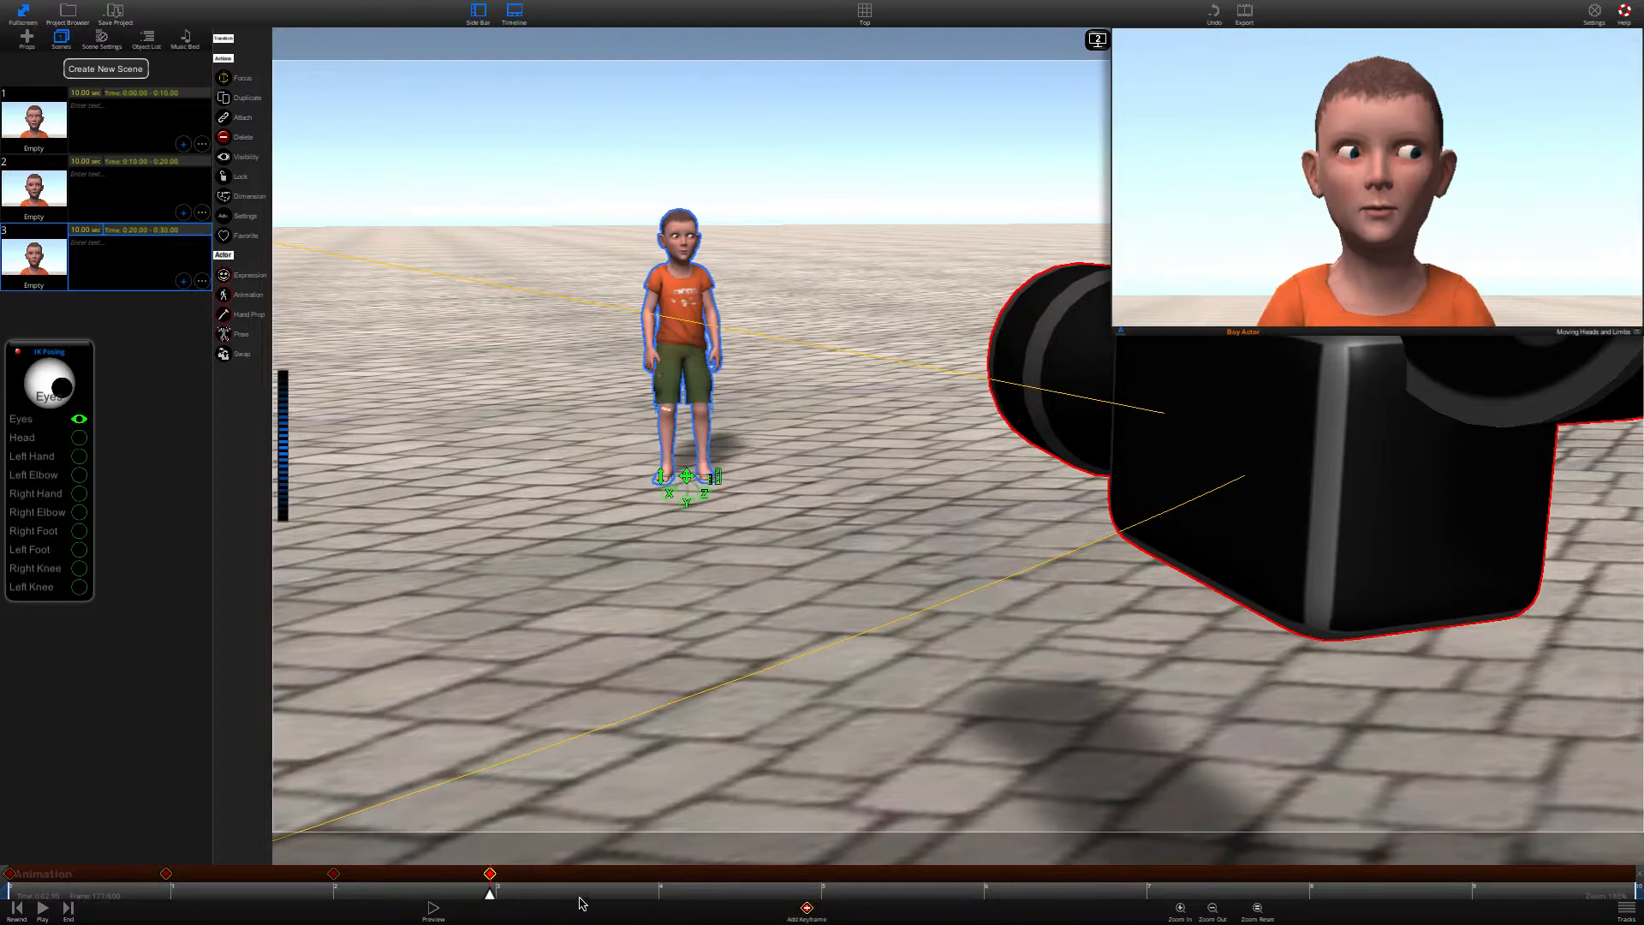
- Return the boy's eyes to the centre at about 4 seconds and add a keyframe
drag(490, 899, 657, 895)
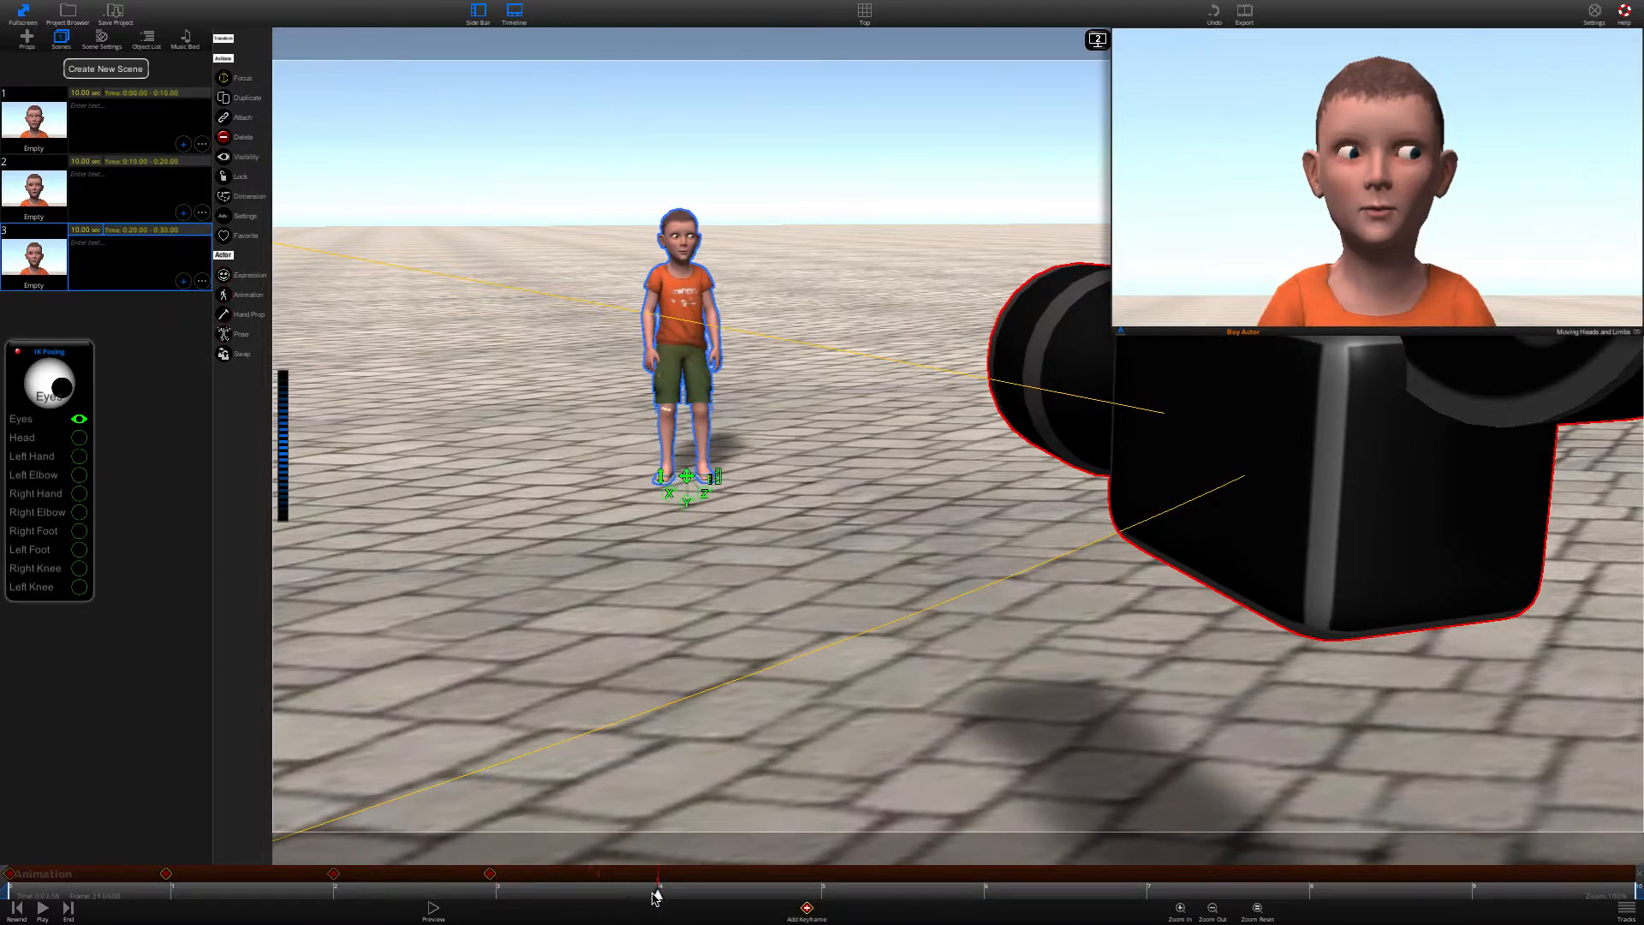
drag(62, 390, 50, 387)
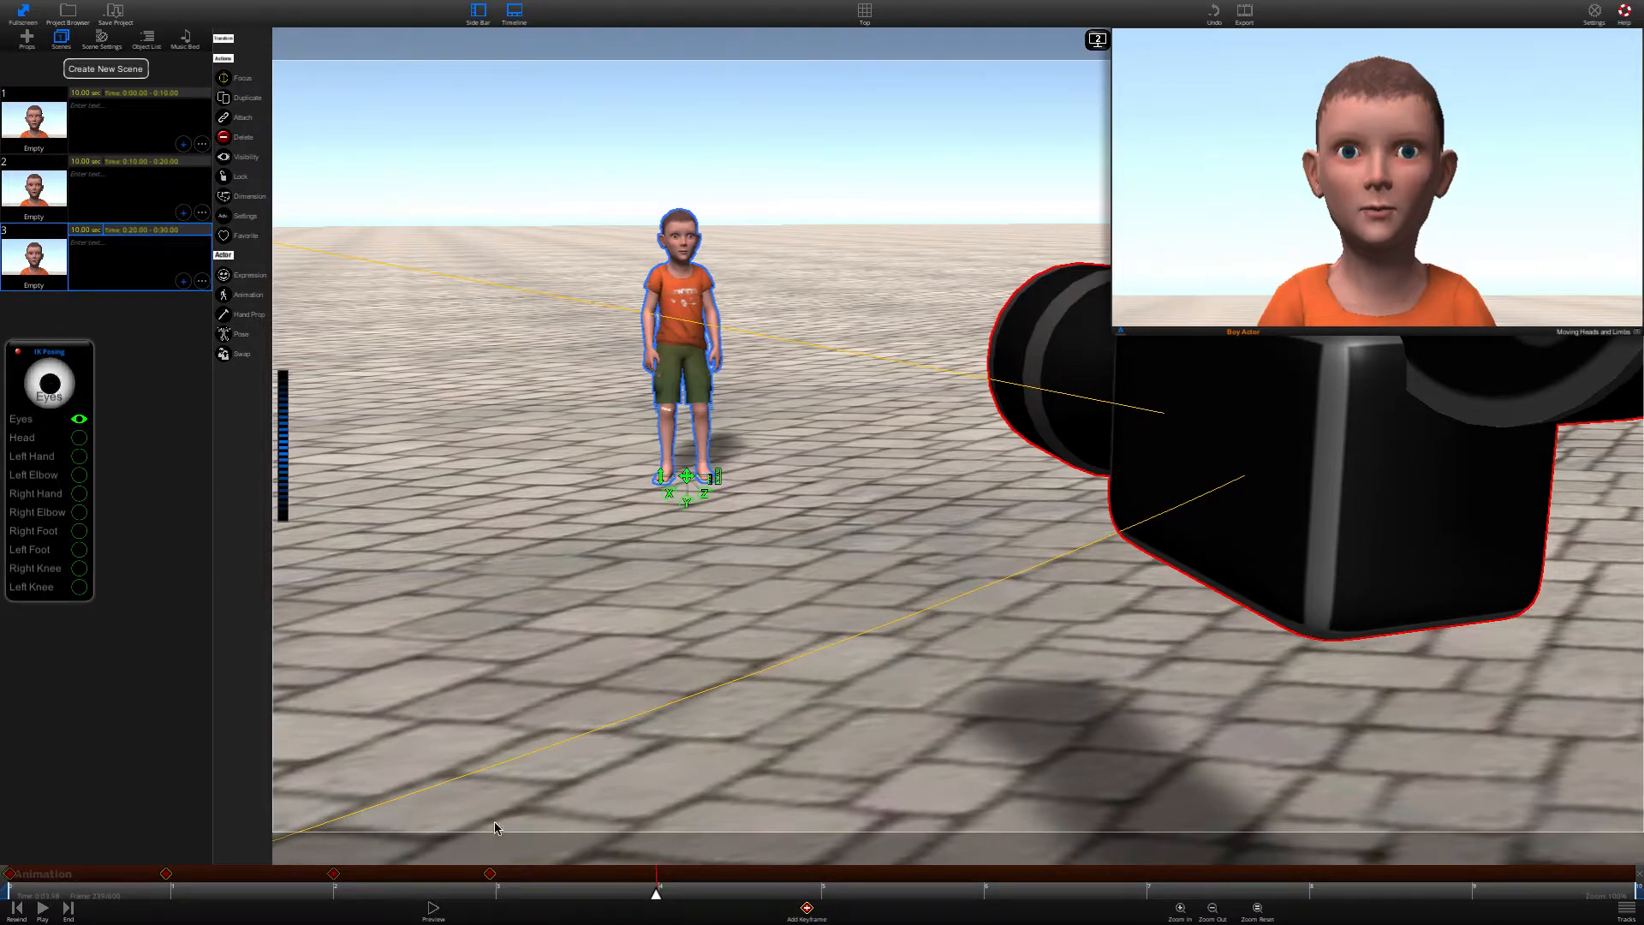
click(806, 909)
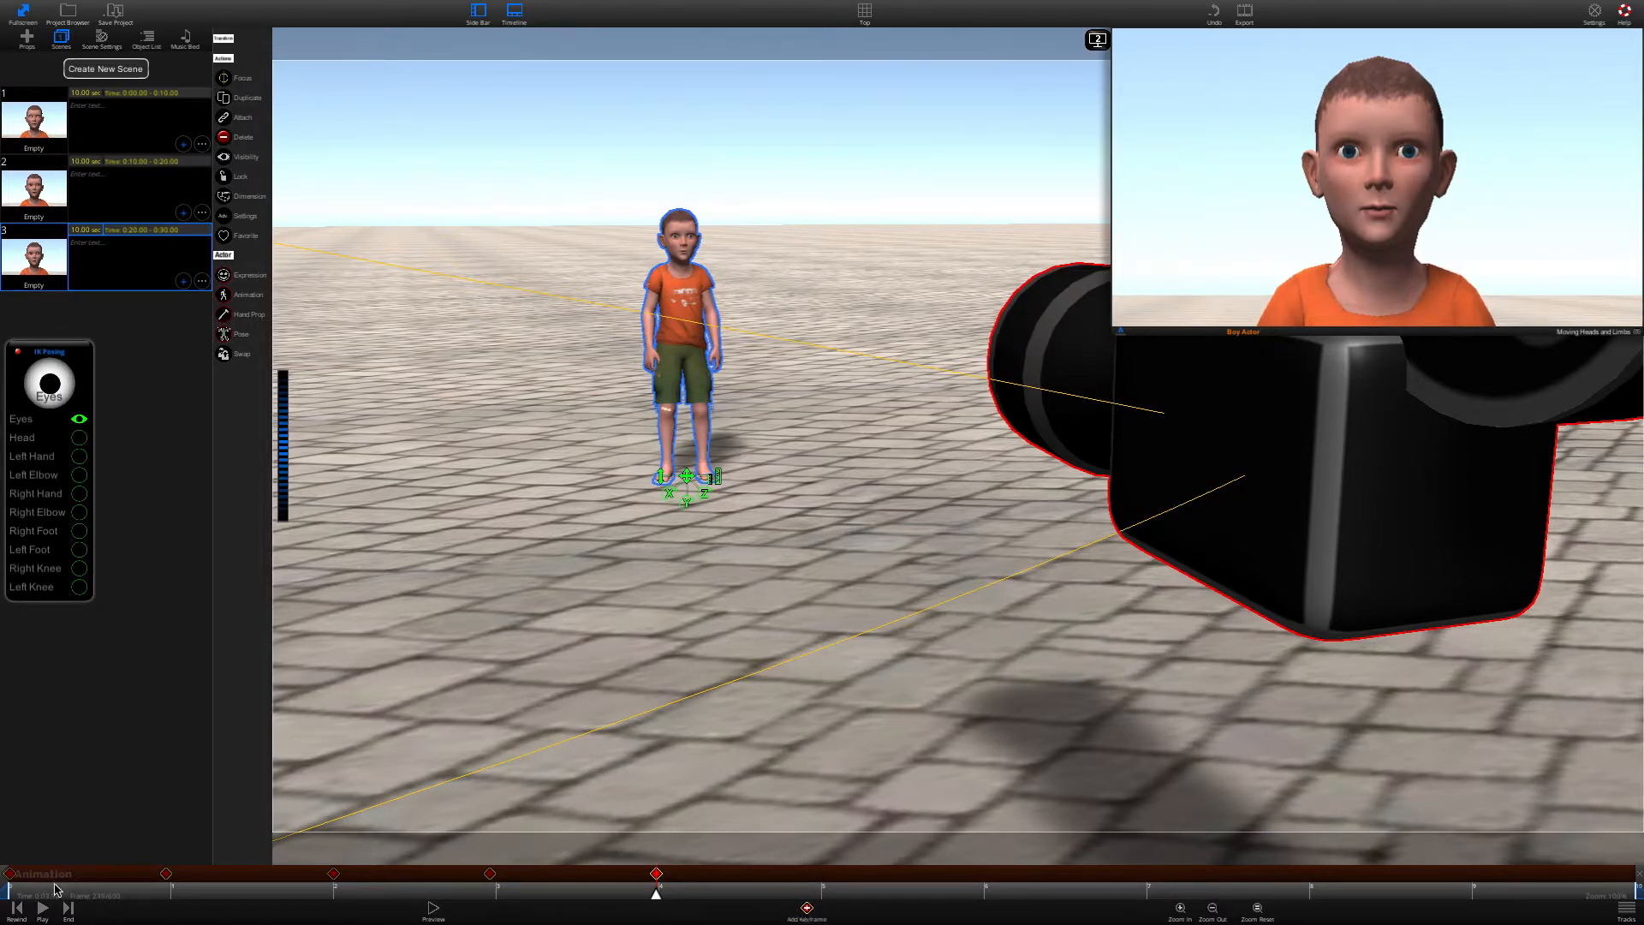
- Play back the eye animation from the start of the scene
click(30, 895)
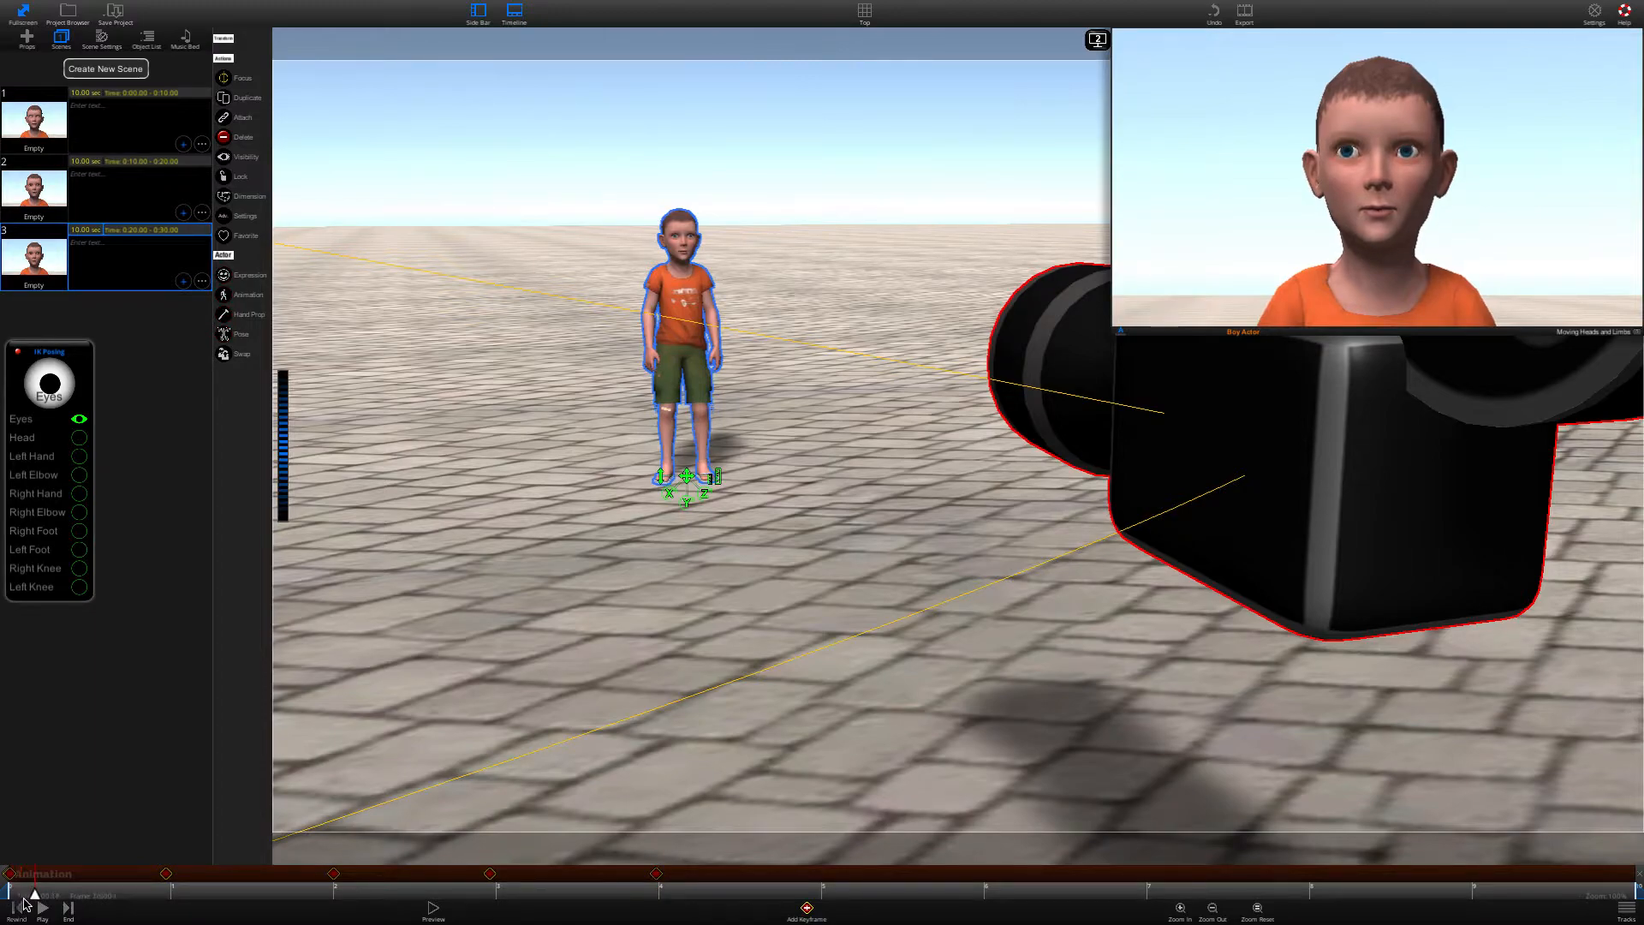
click(13, 896)
key(space)
key(space)
- Deactivate the Eyes control and activate the Left Foot IK control, toggling it to compare the boy's poses
click(79, 420)
click(80, 550)
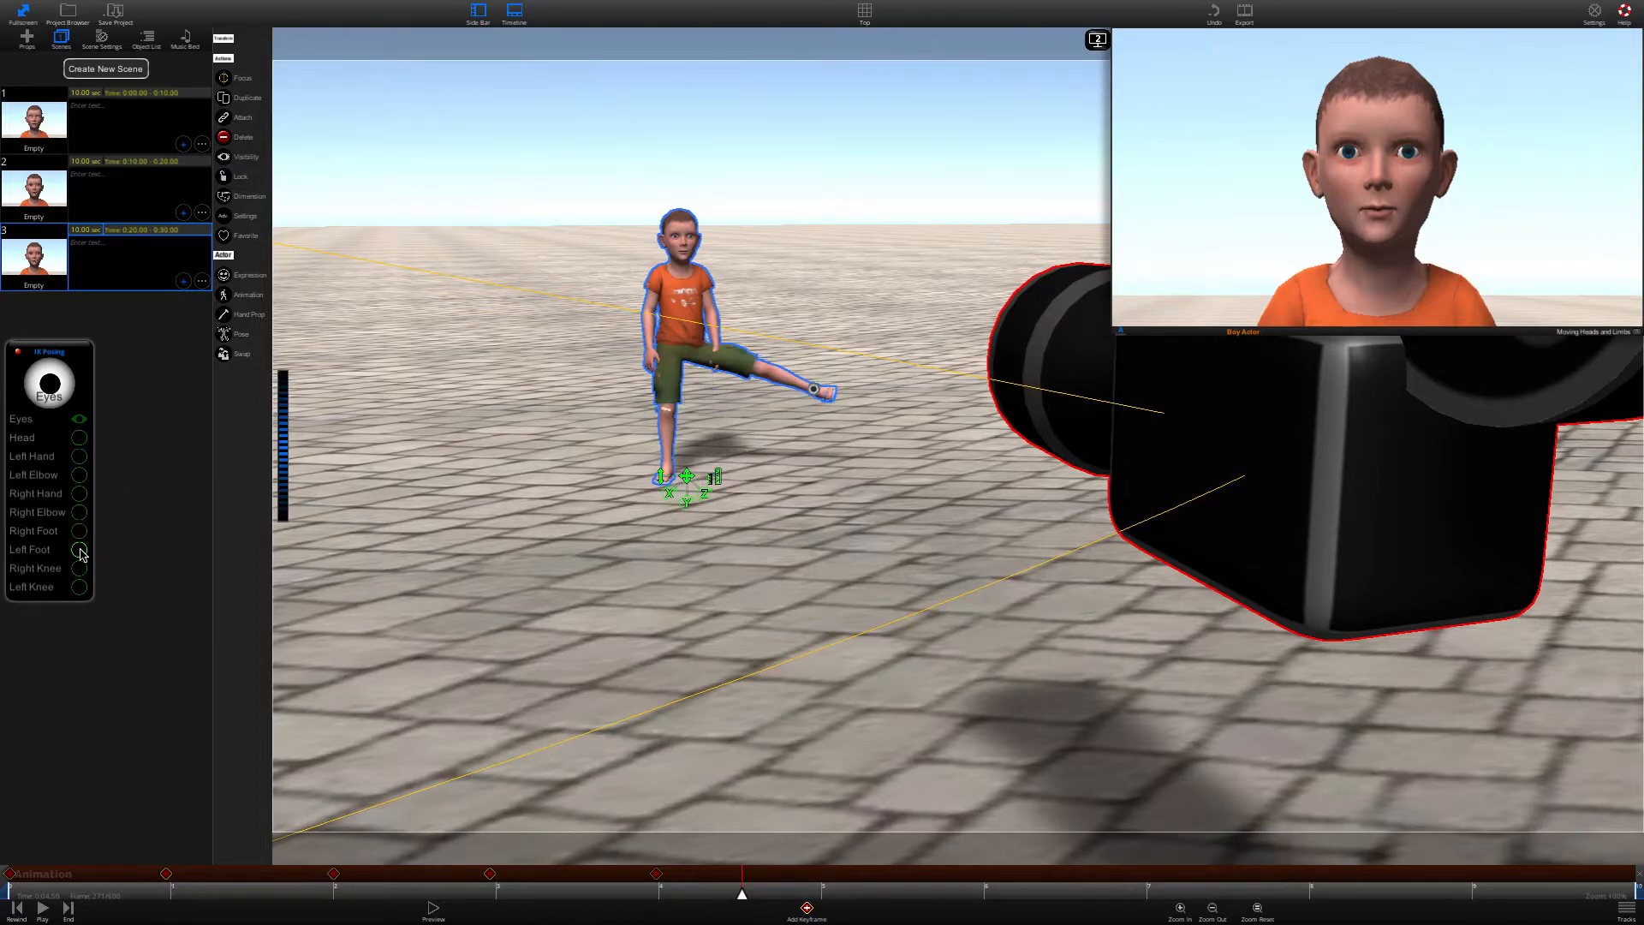
click(80, 550)
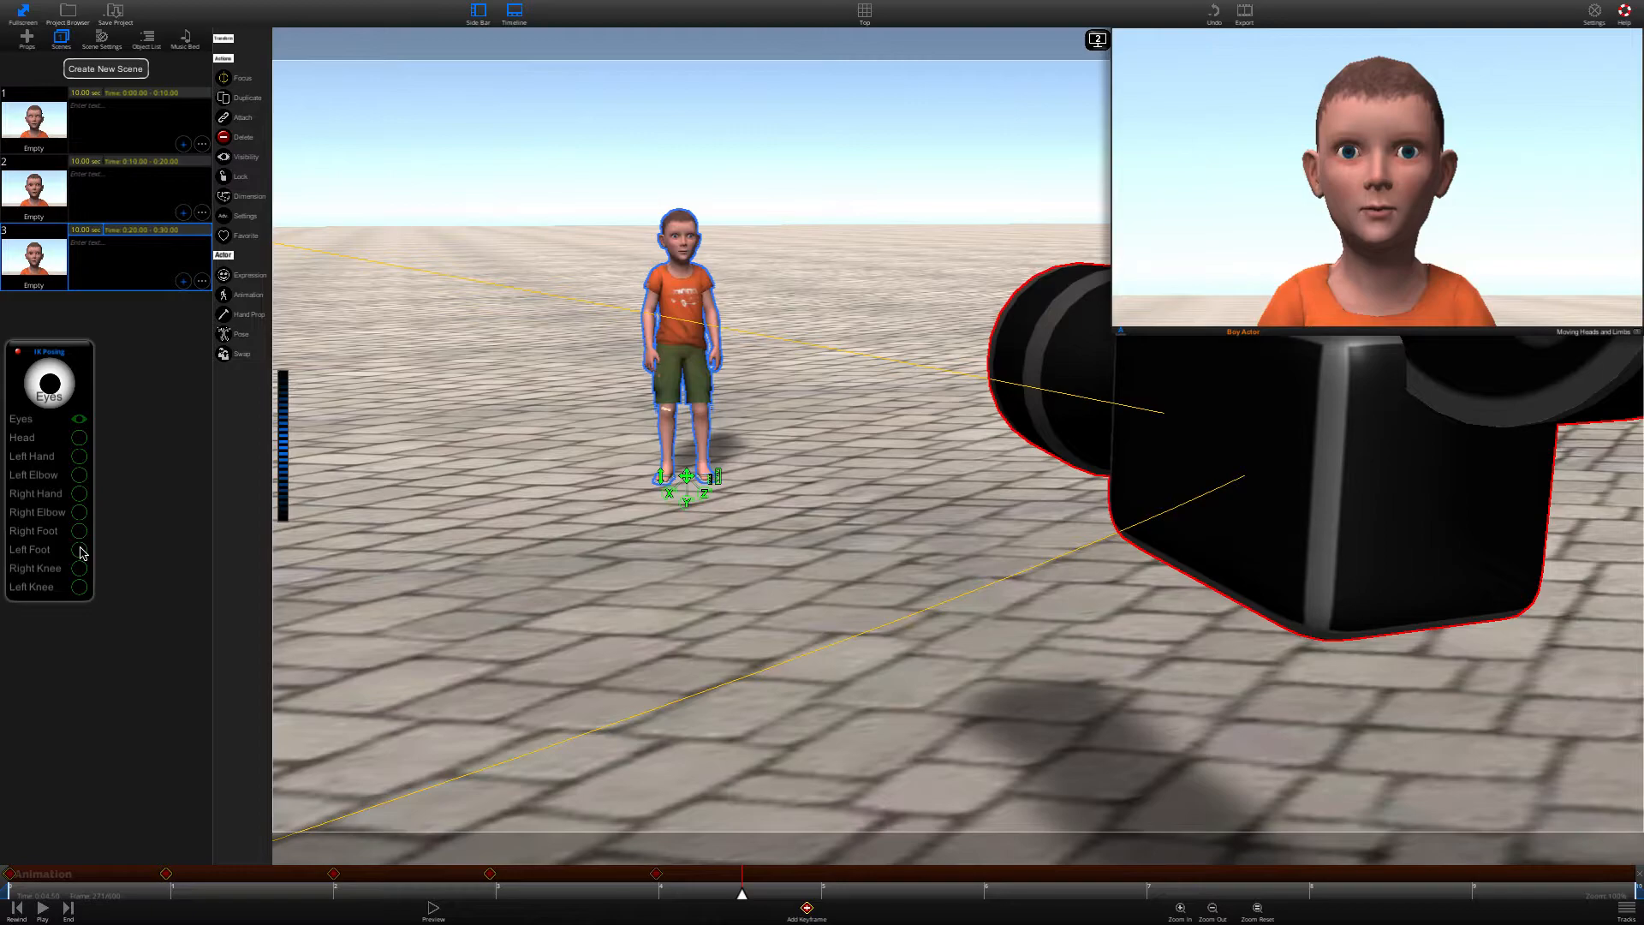
click(80, 549)
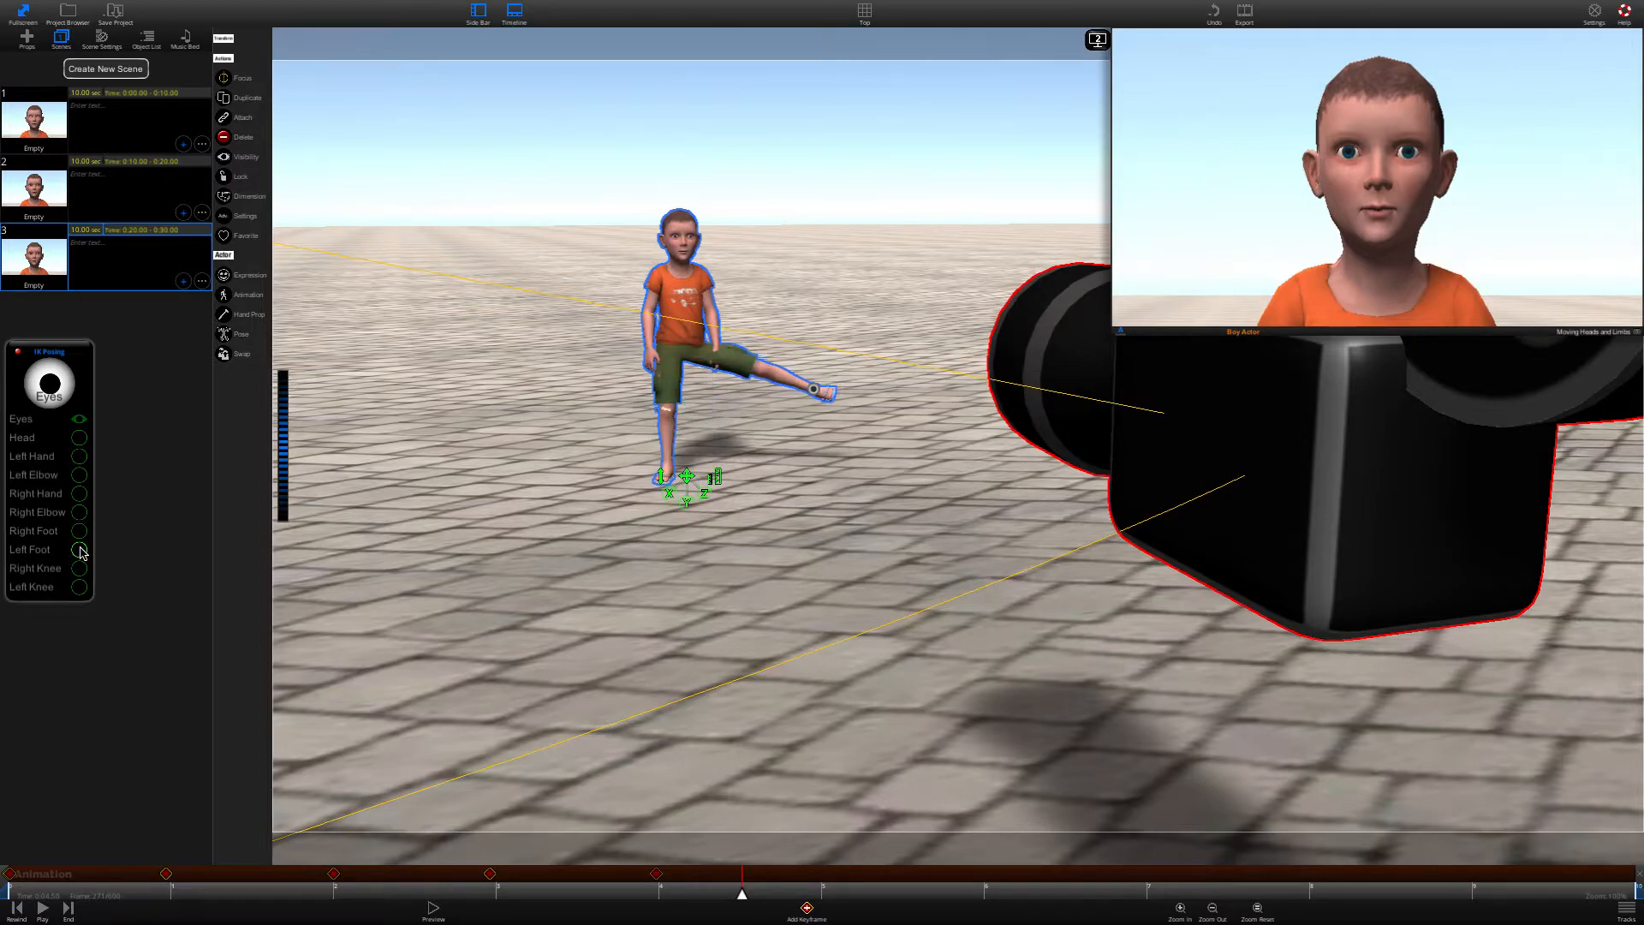
click(80, 550)
click(80, 550)
click(80, 549)
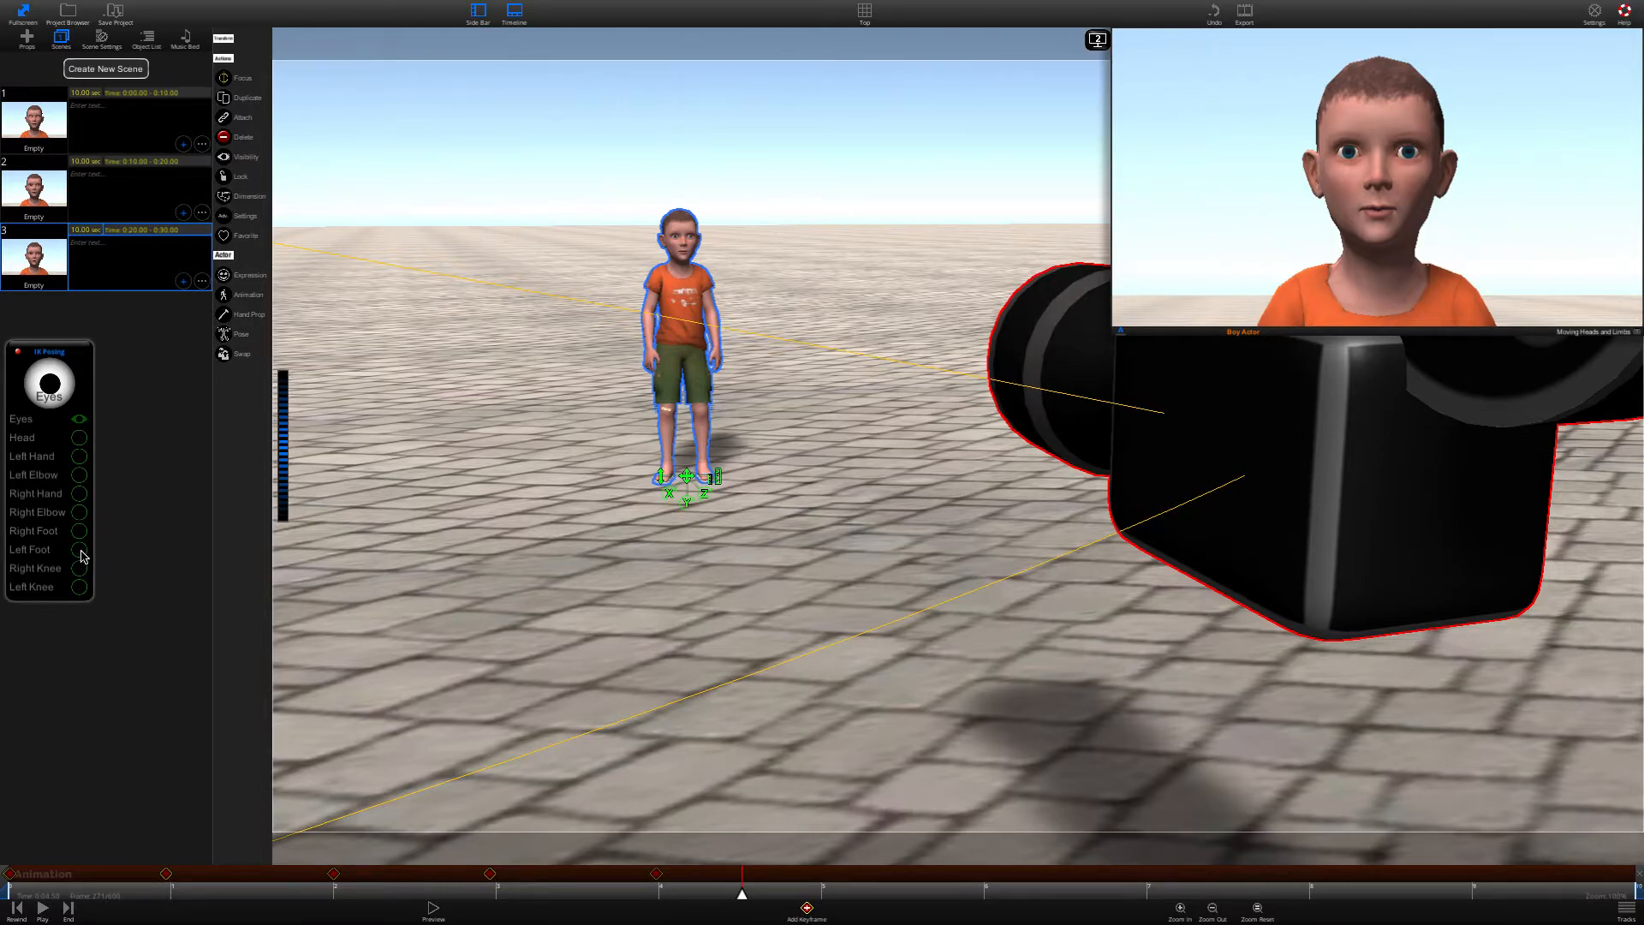
click(81, 552)
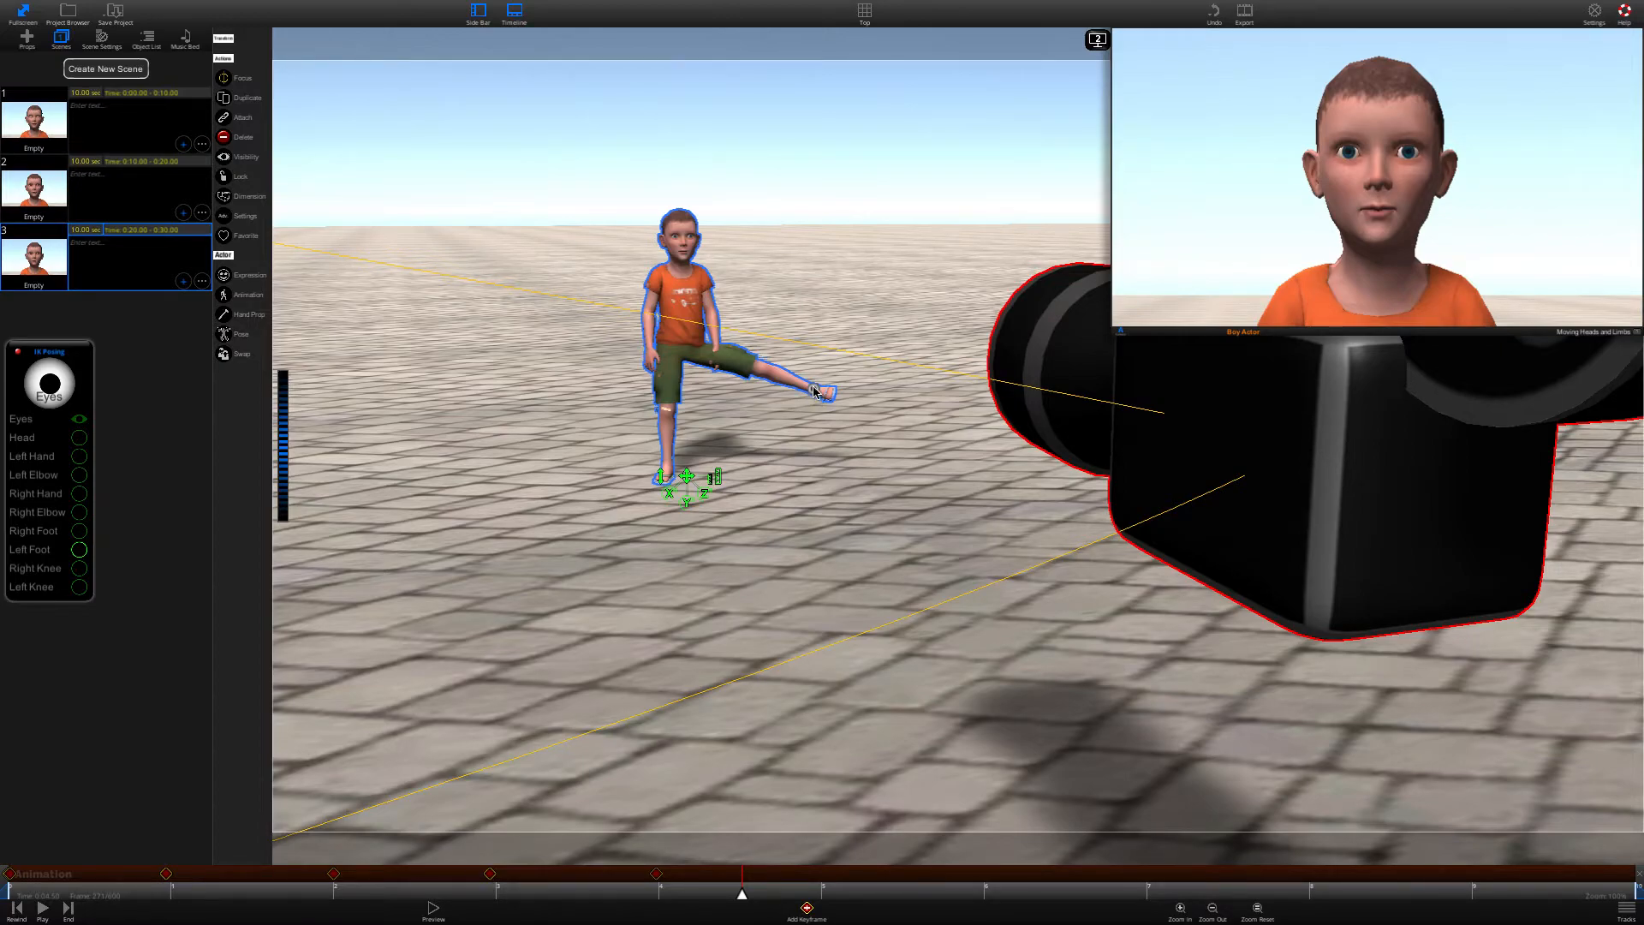
- Try lowering the boy's left foot beside his right foot, and return to the start of the timeline
mouse_move(813, 393)
mouse_down()
mouse_move(762, 390)
mouse_move(737, 435)
mouse_move(752, 364)
mouse_move(681, 475)
mouse_move(557, 434)
mouse_move(561, 360)
mouse_move(600, 323)
mouse_move(621, 315)
mouse_move(629, 374)
mouse_move(723, 449)
mouse_move(752, 454)
mouse_move(721, 399)
mouse_move(721, 432)
mouse_move(762, 403)
mouse_move(717, 401)
mouse_move(753, 467)
mouse_move(694, 471)
mouse_up()
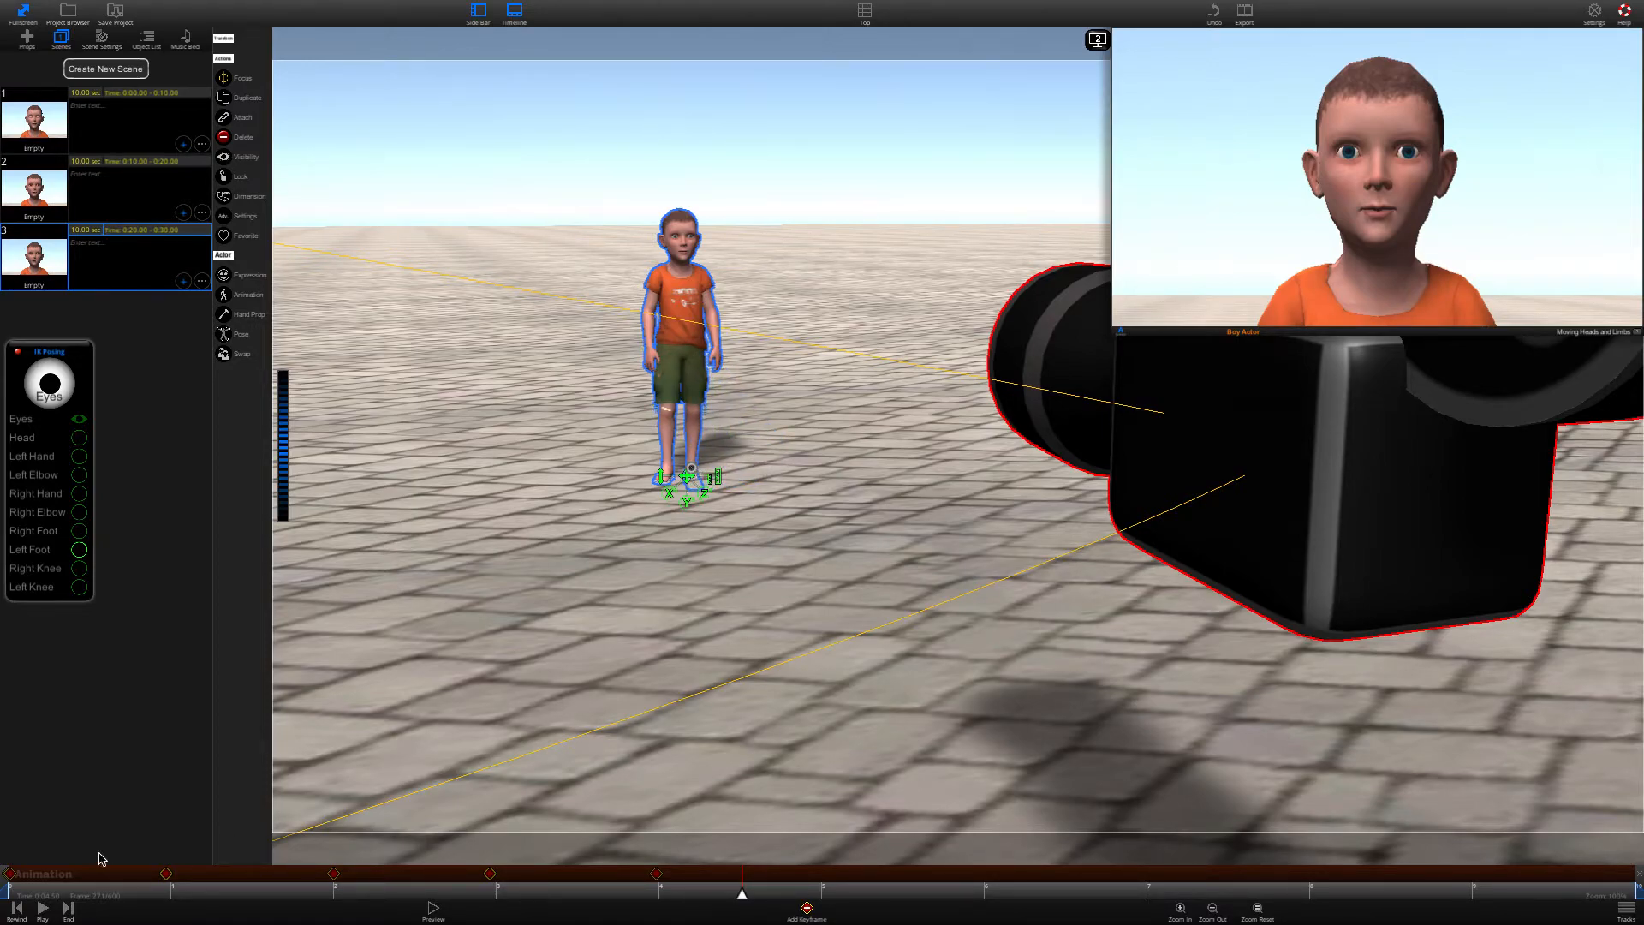
drag(742, 896, 6, 894)
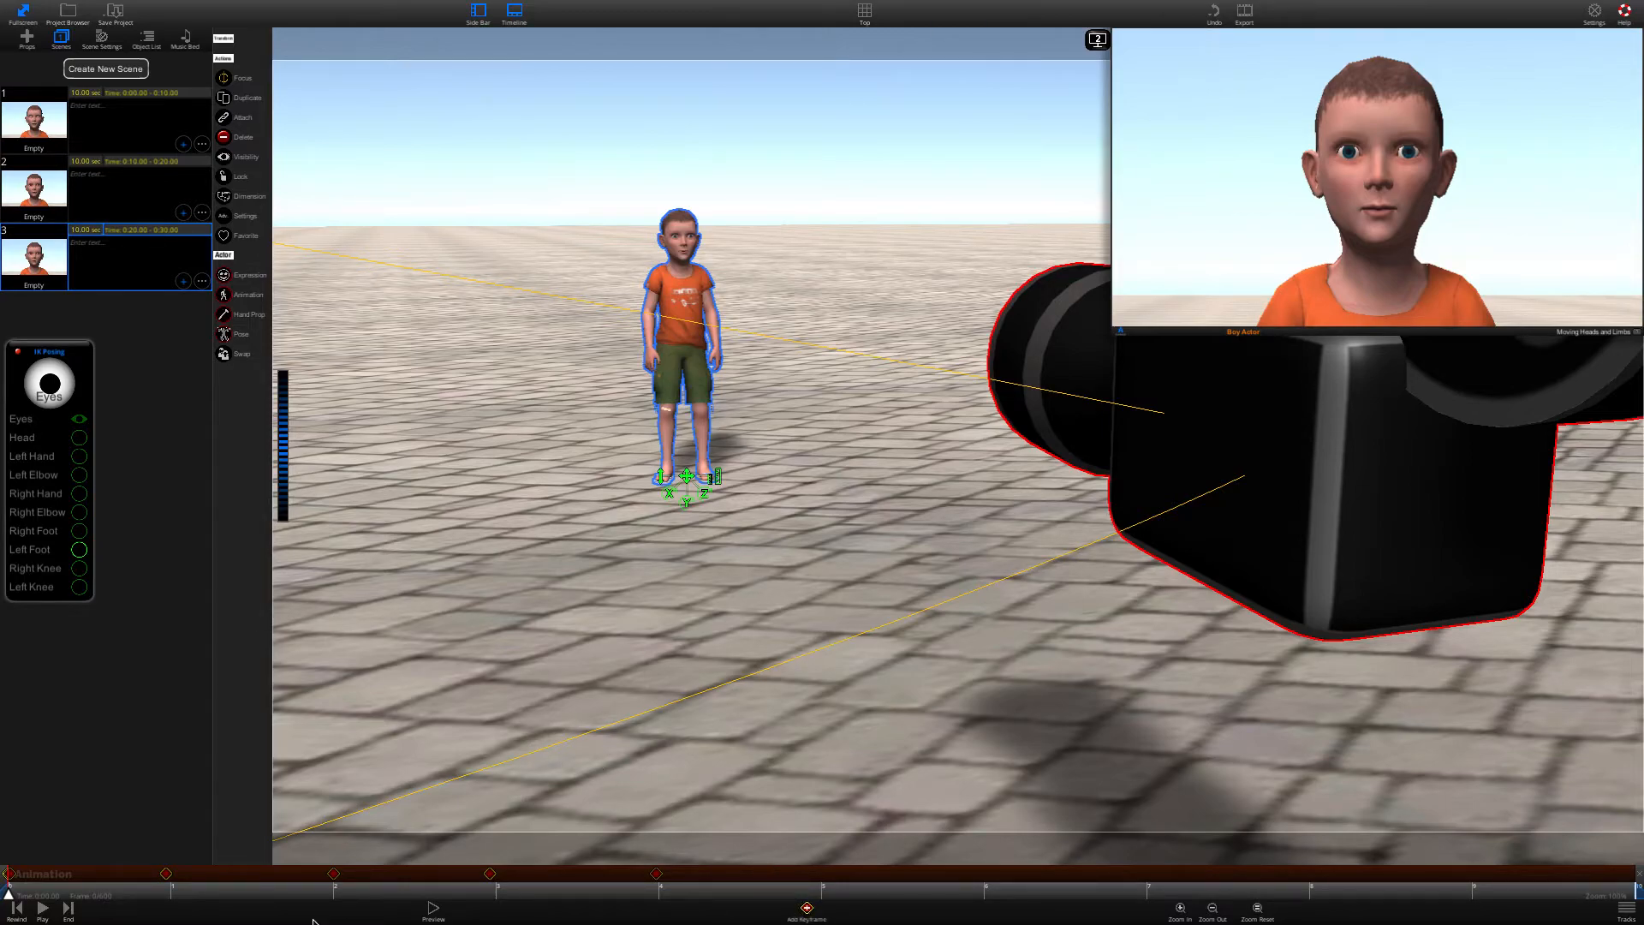
- Bend the boy's left leg with the foot raised to about knee height at the 2-second keyframe, and save the pose there
drag(7, 896, 334, 895)
click(79, 551)
drag(814, 388, 698, 392)
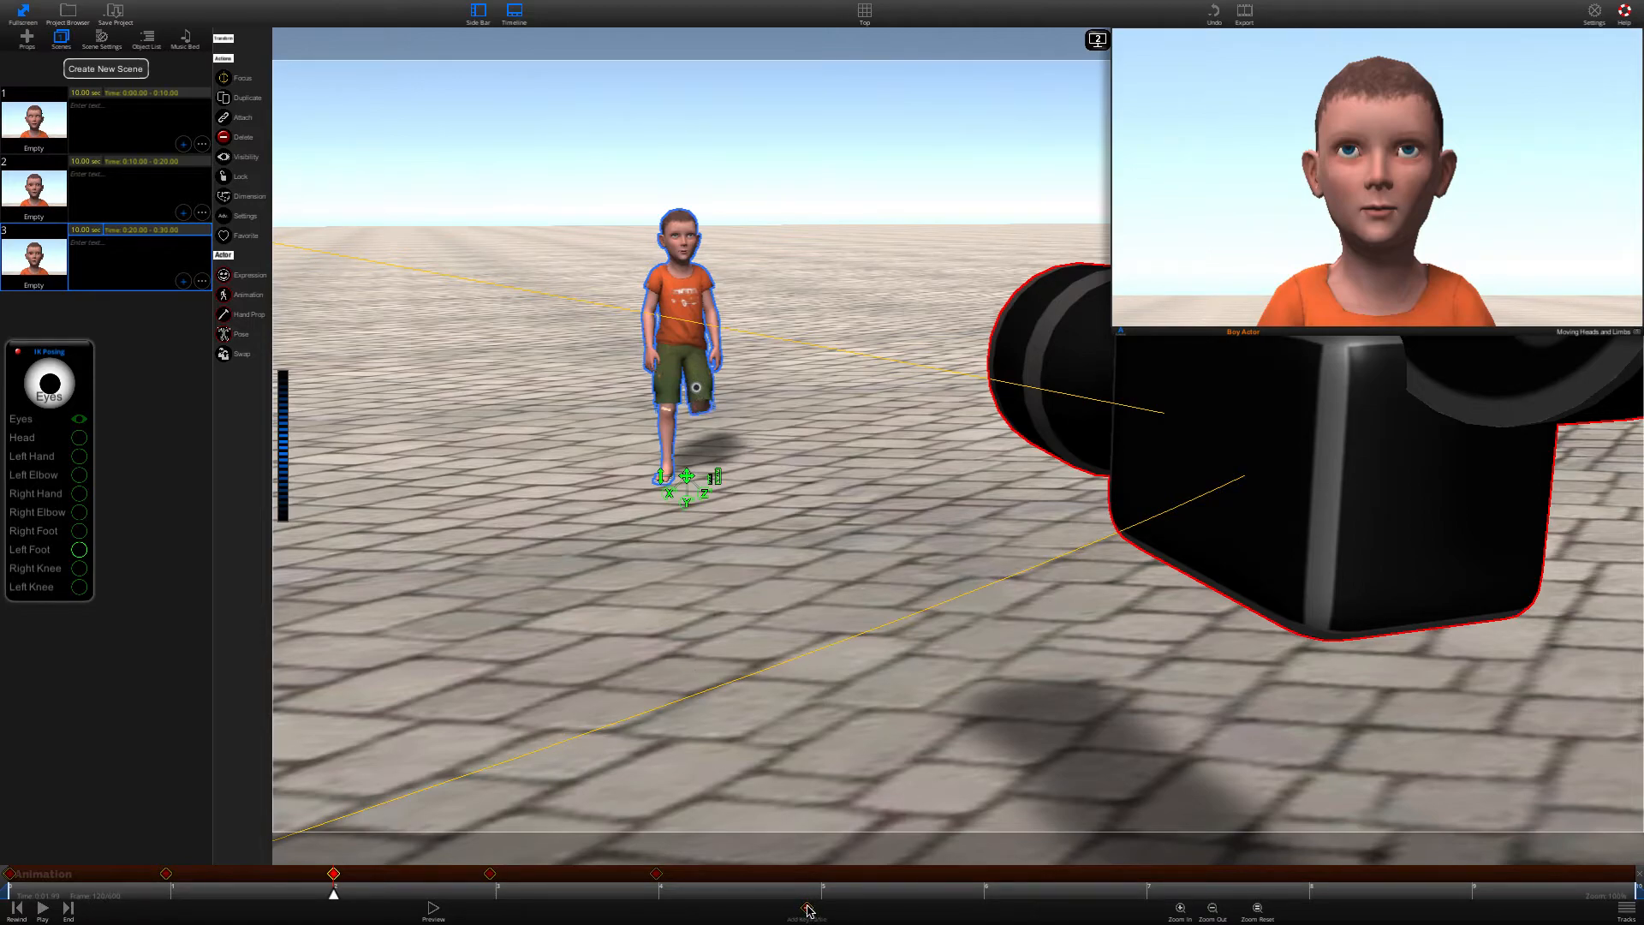
- Place the boy's left foot out to the side near the ground at the 4-second keyframe, and save the pose there
drag(336, 897, 651, 920)
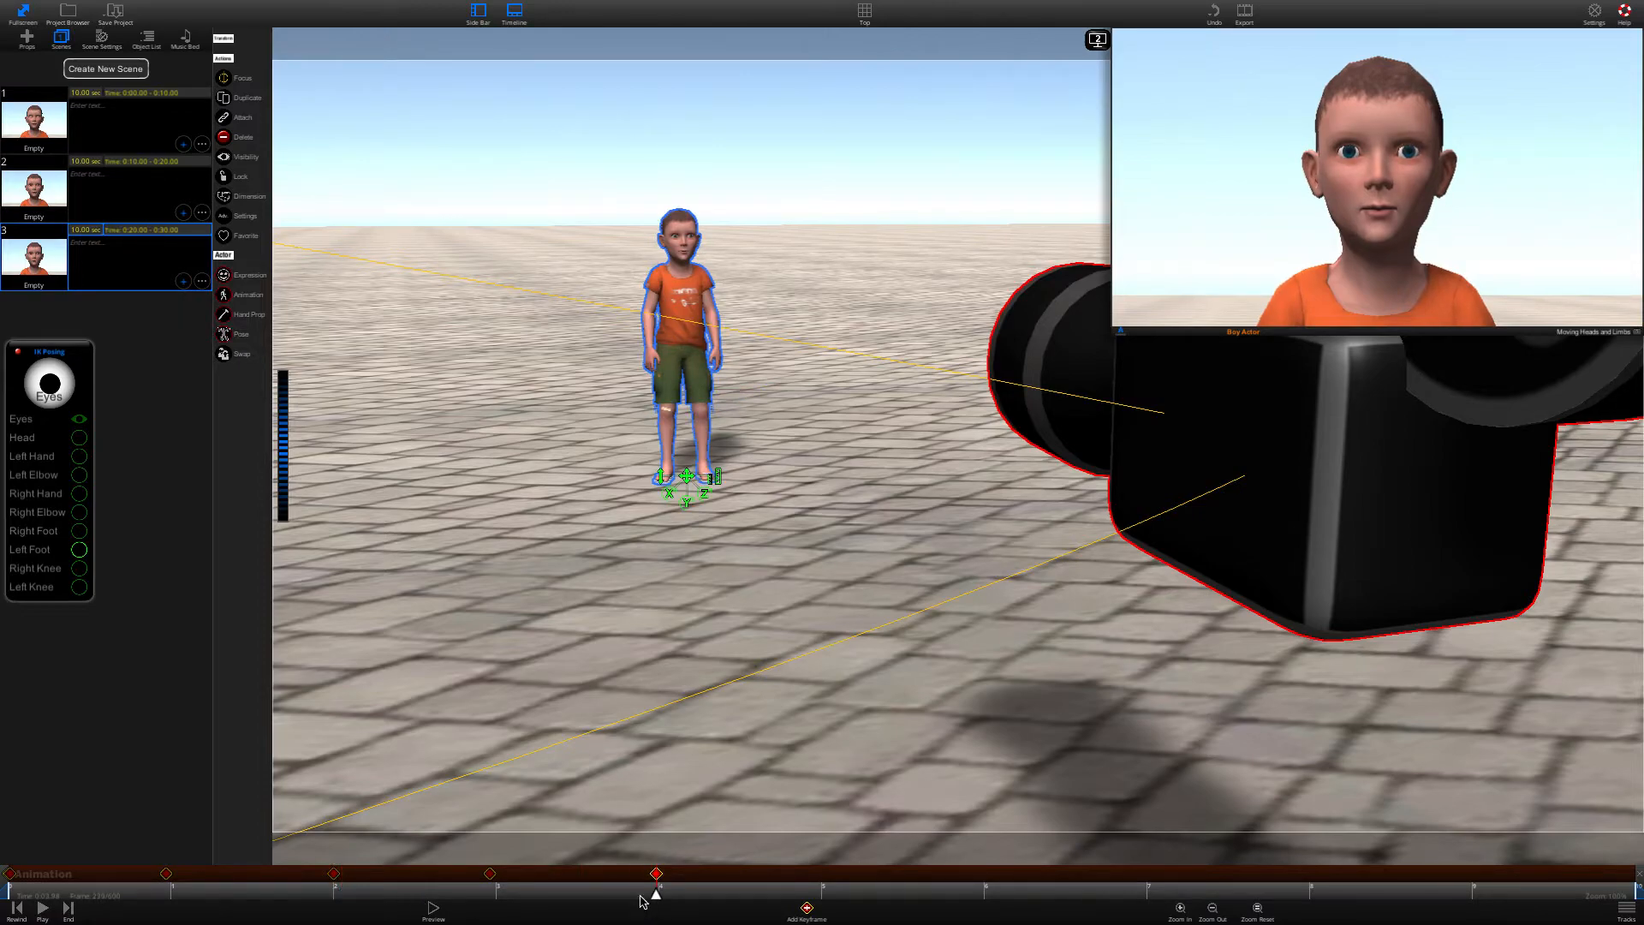
click(79, 550)
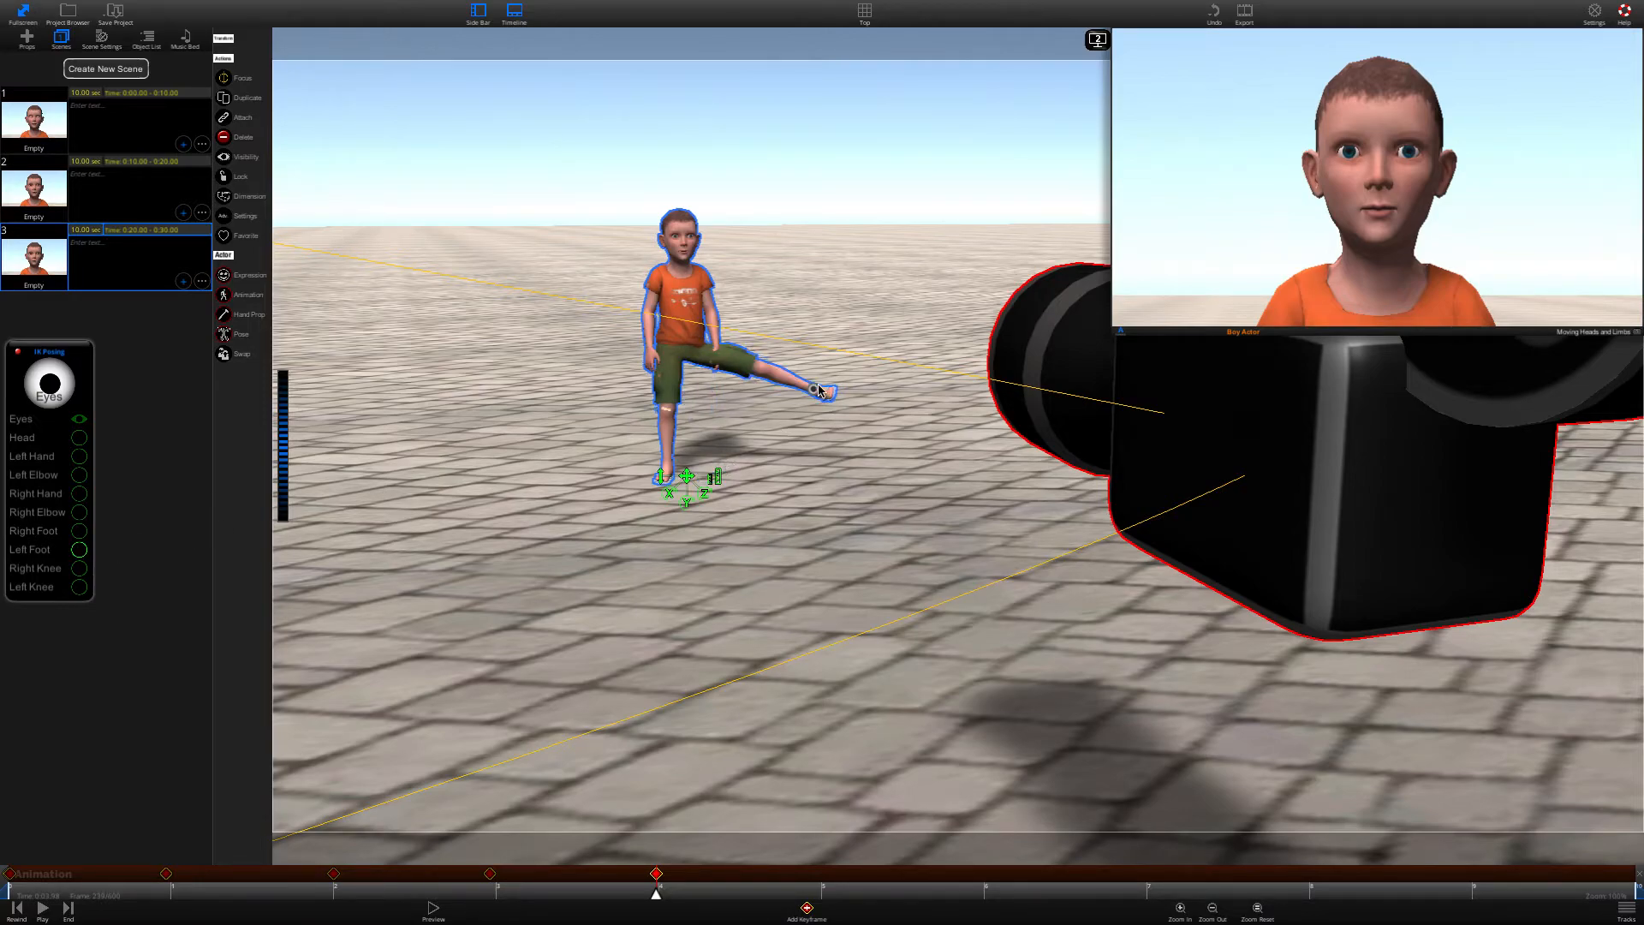
mouse_move(813, 393)
mouse_down()
mouse_move(723, 468)
mouse_move(779, 497)
mouse_move(818, 500)
mouse_move(757, 384)
mouse_move(846, 401)
mouse_move(697, 381)
mouse_move(829, 371)
mouse_move(820, 406)
mouse_up()
drag(1034, 538, 897, 727)
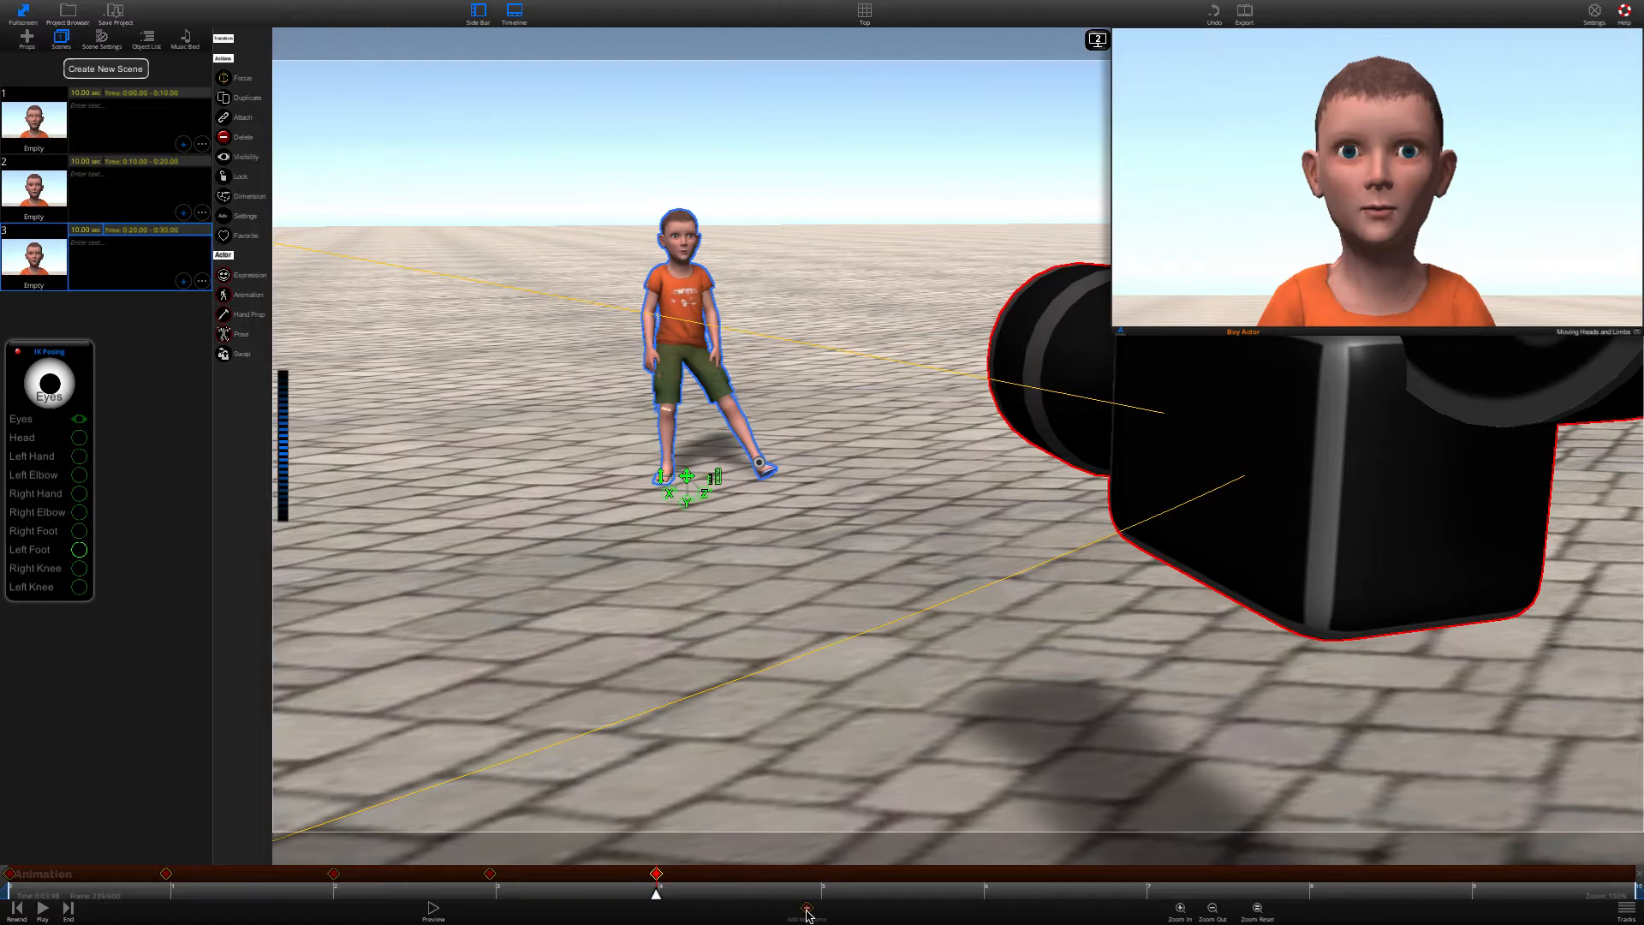
- Play back the combined eye and left leg animation from near the start of the scene
click(20, 890)
key(space)
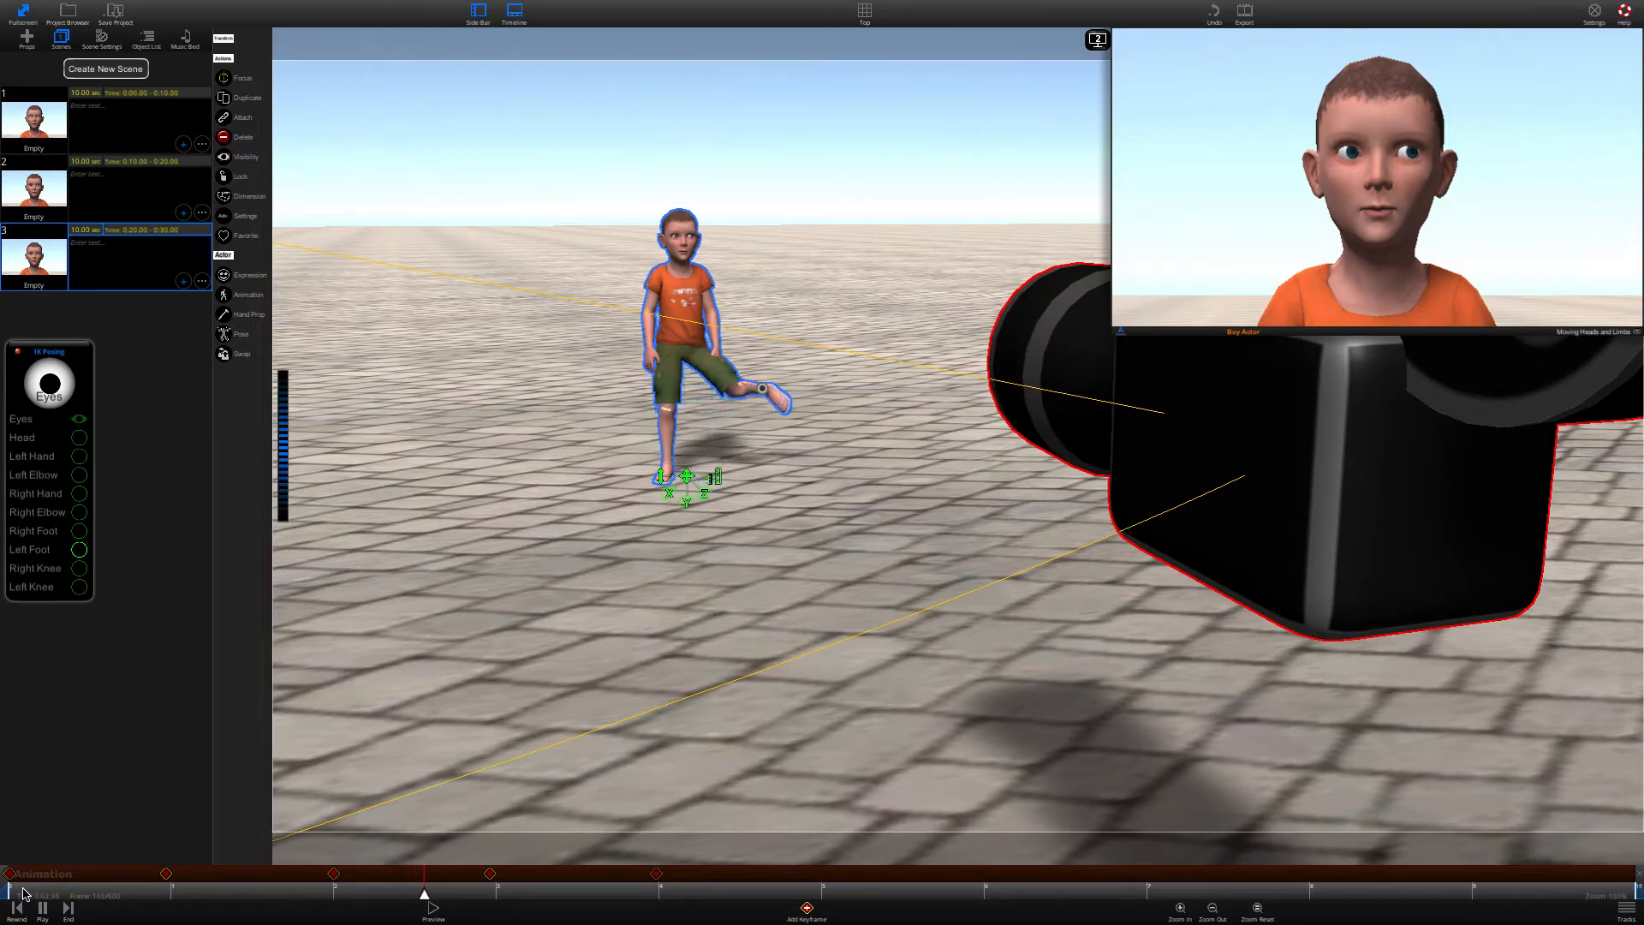
click(42, 907)
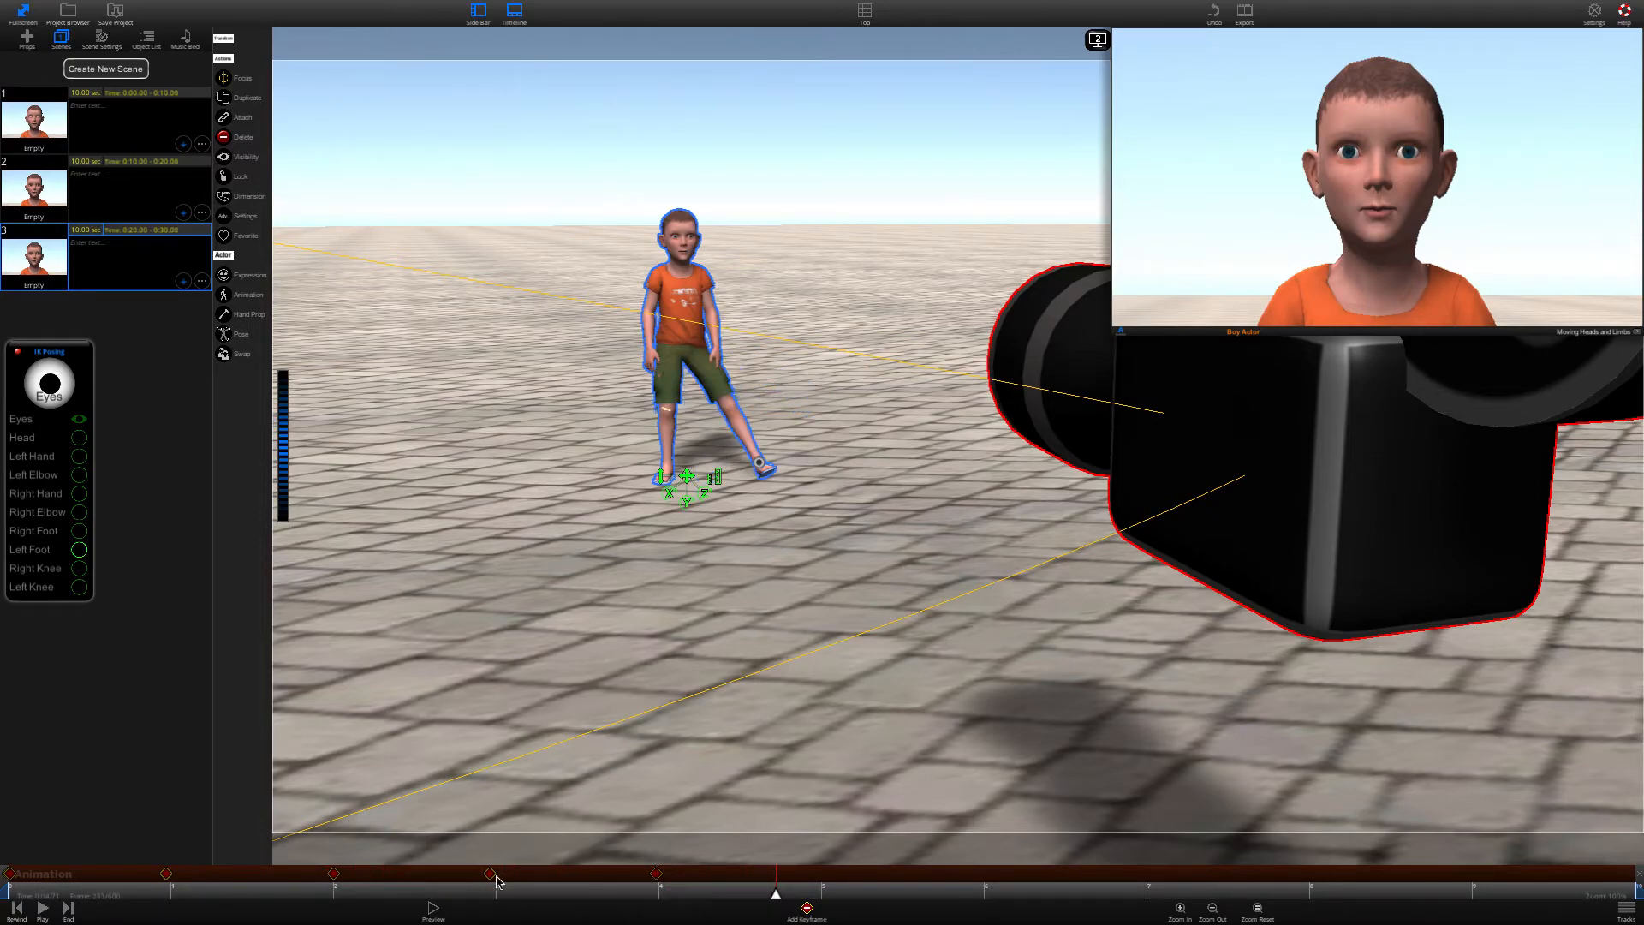
- Spread the last three keyframes along the timeline to about 3.4, 5.5 and 7.4 seconds
drag(657, 875, 978, 874)
drag(489, 874, 672, 873)
drag(333, 874, 393, 874)
drag(390, 889, 565, 891)
drag(673, 875, 1215, 873)
- Play back the animation with the respaced keyframes
click(126, 894)
key(space)
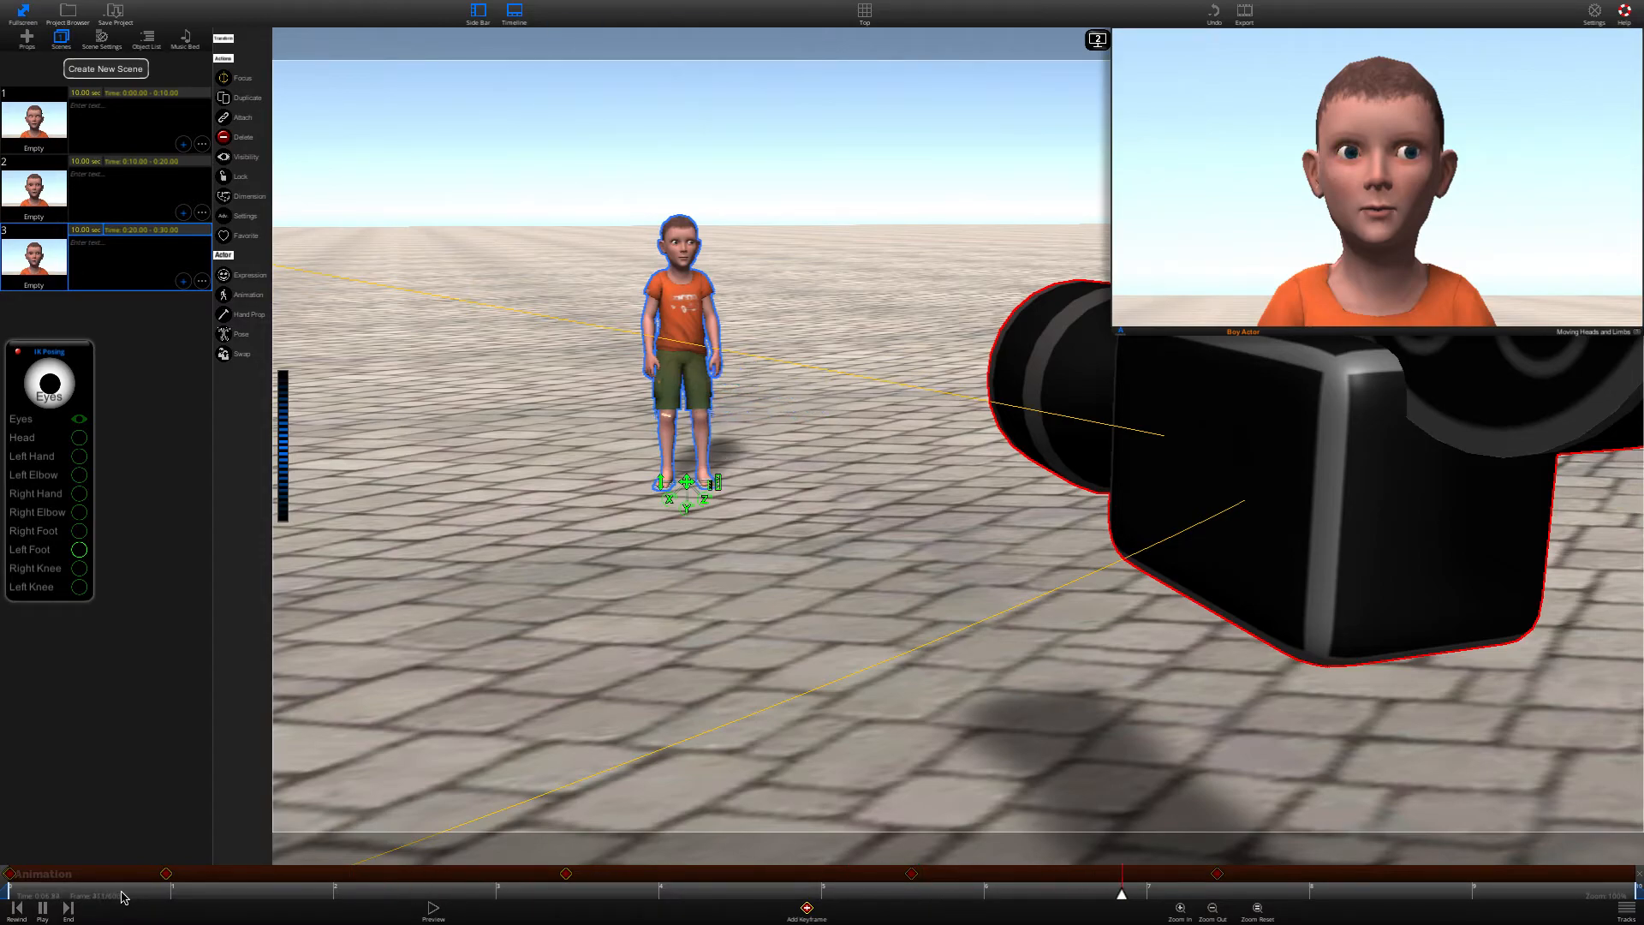
key(space)
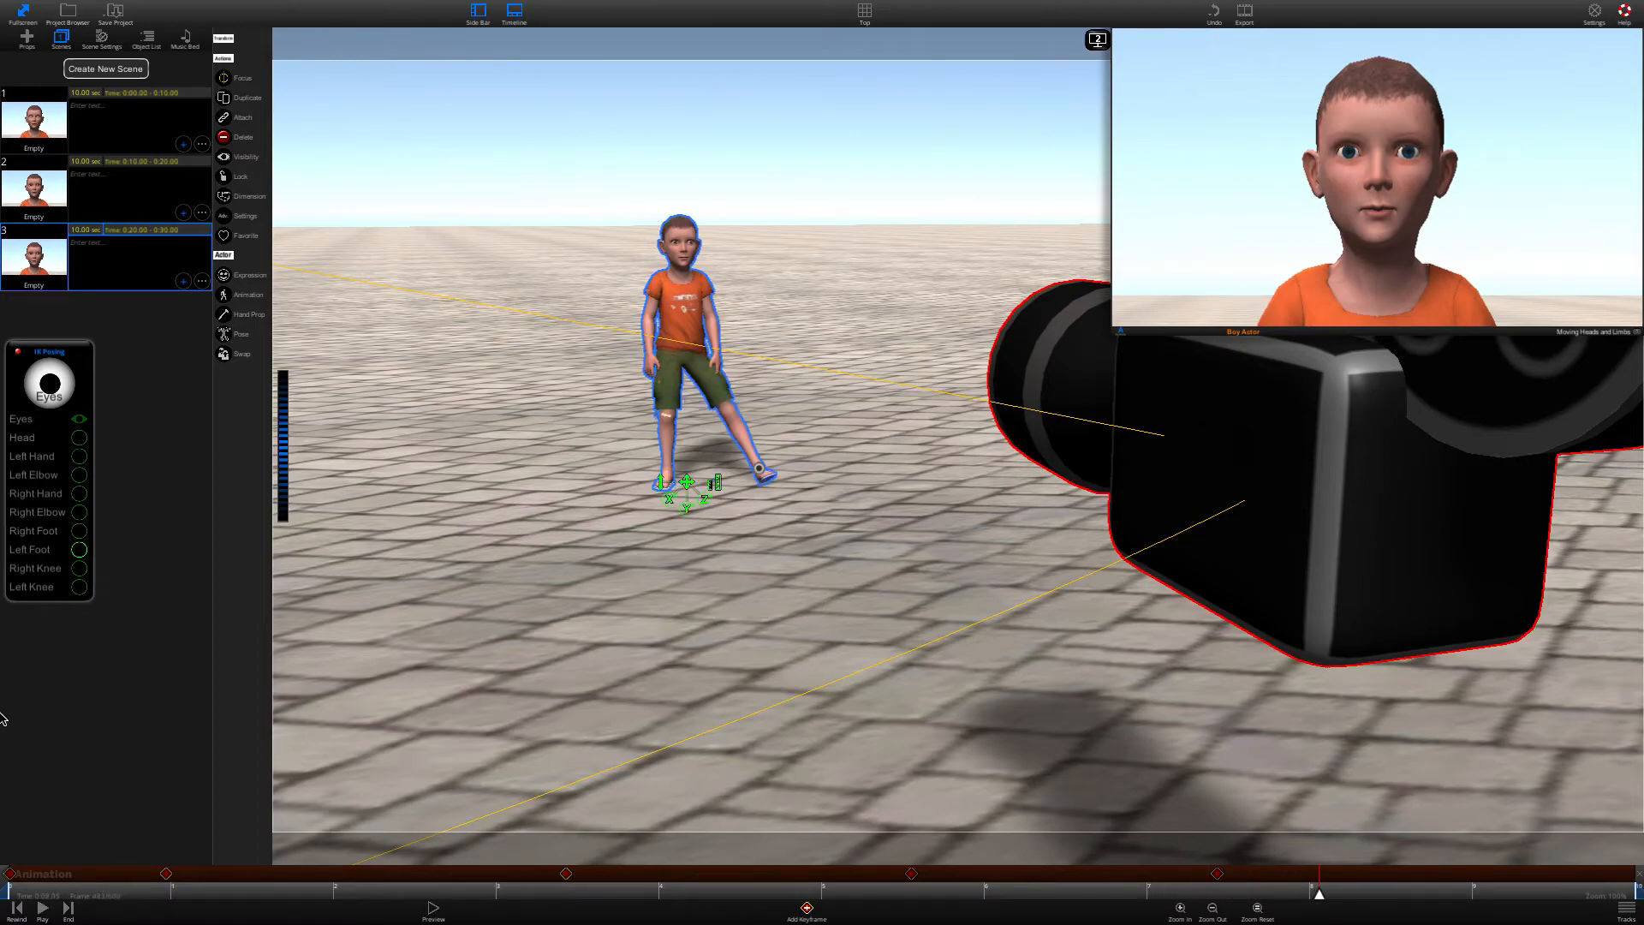
- Turn off the Left Foot control, and compare the boy's pose with the Head control on and off
click(80, 550)
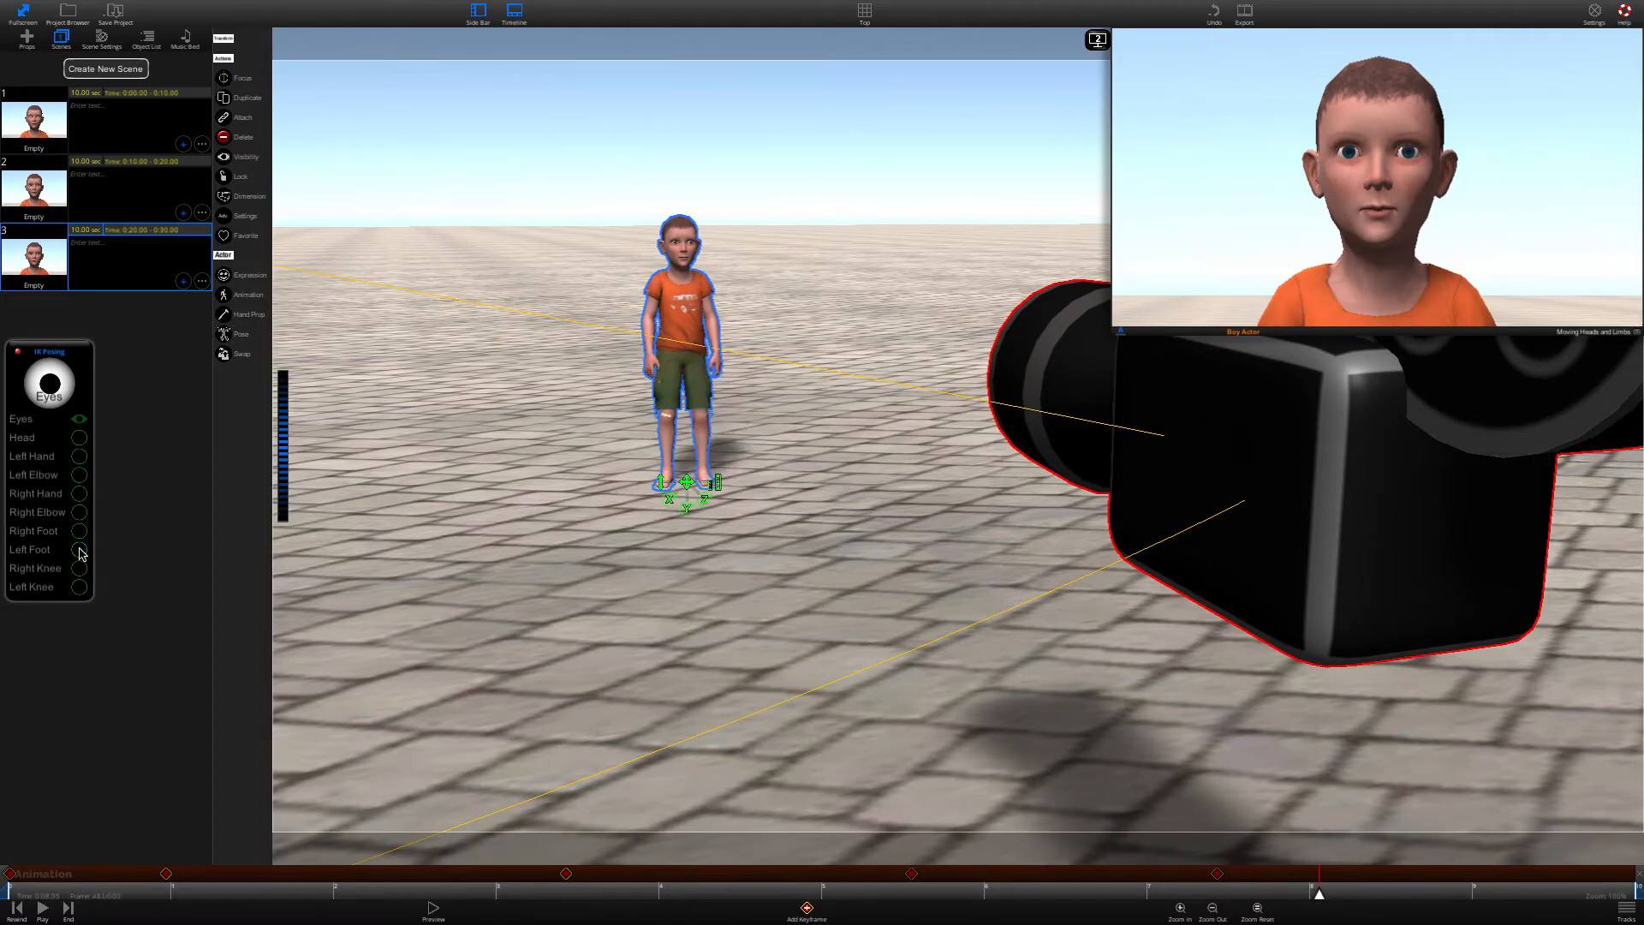
click(80, 438)
click(81, 439)
click(80, 438)
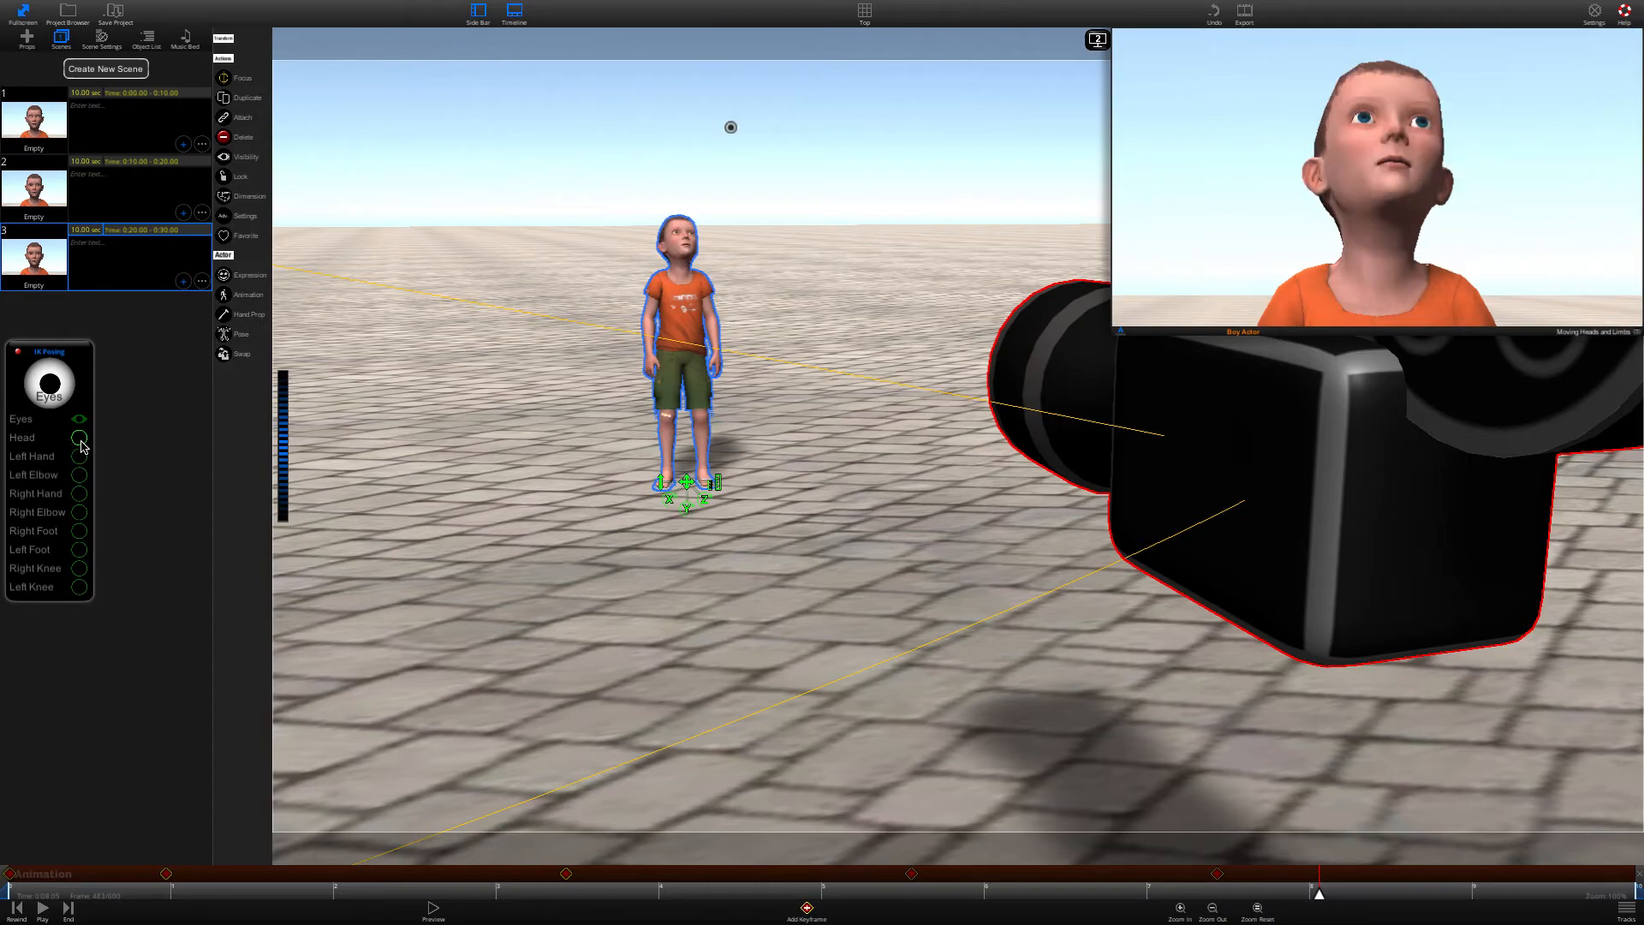
click(80, 439)
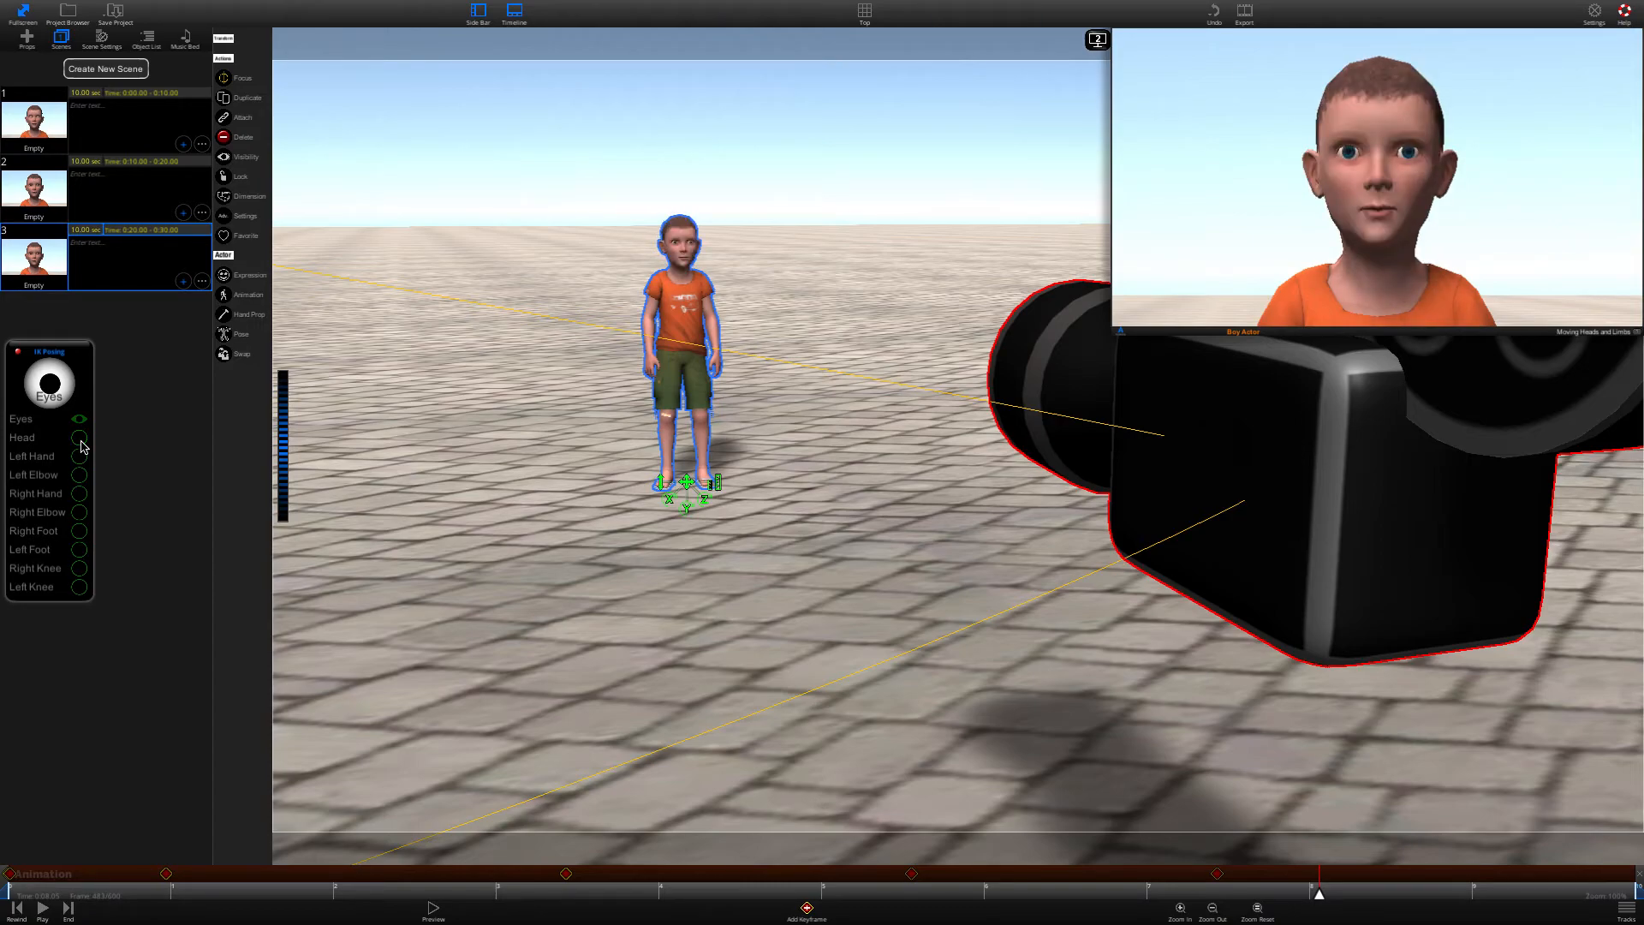
- Try turning the boy's head toward his right with the Head control's target, and switch the control off
click(80, 440)
drag(730, 130, 660, 163)
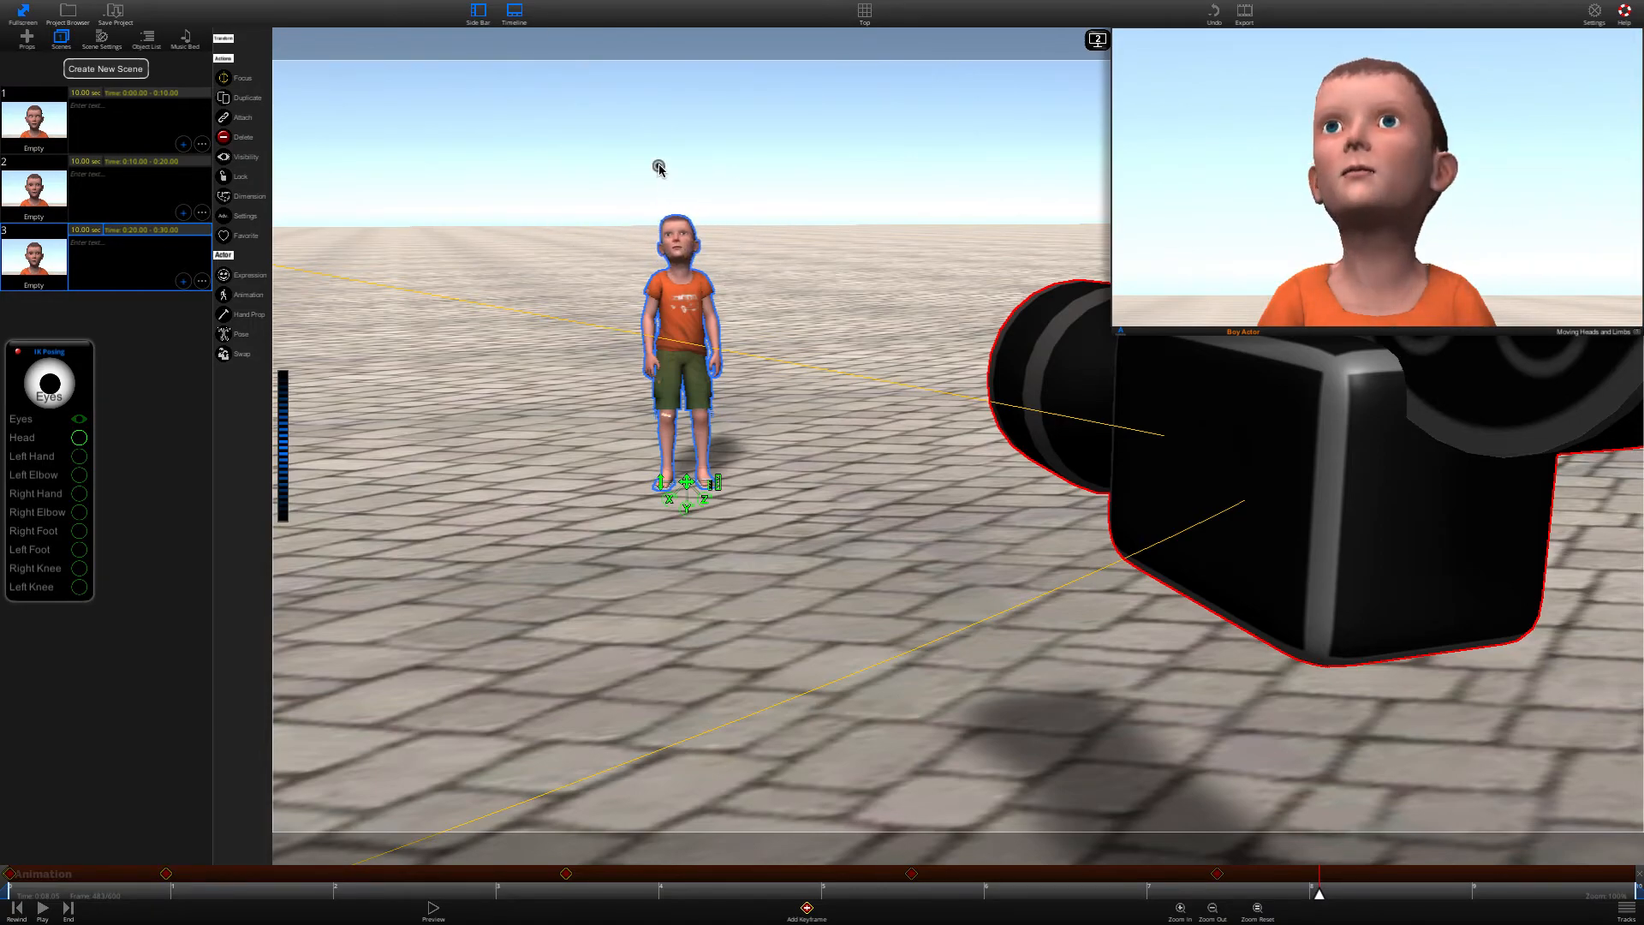
click(79, 438)
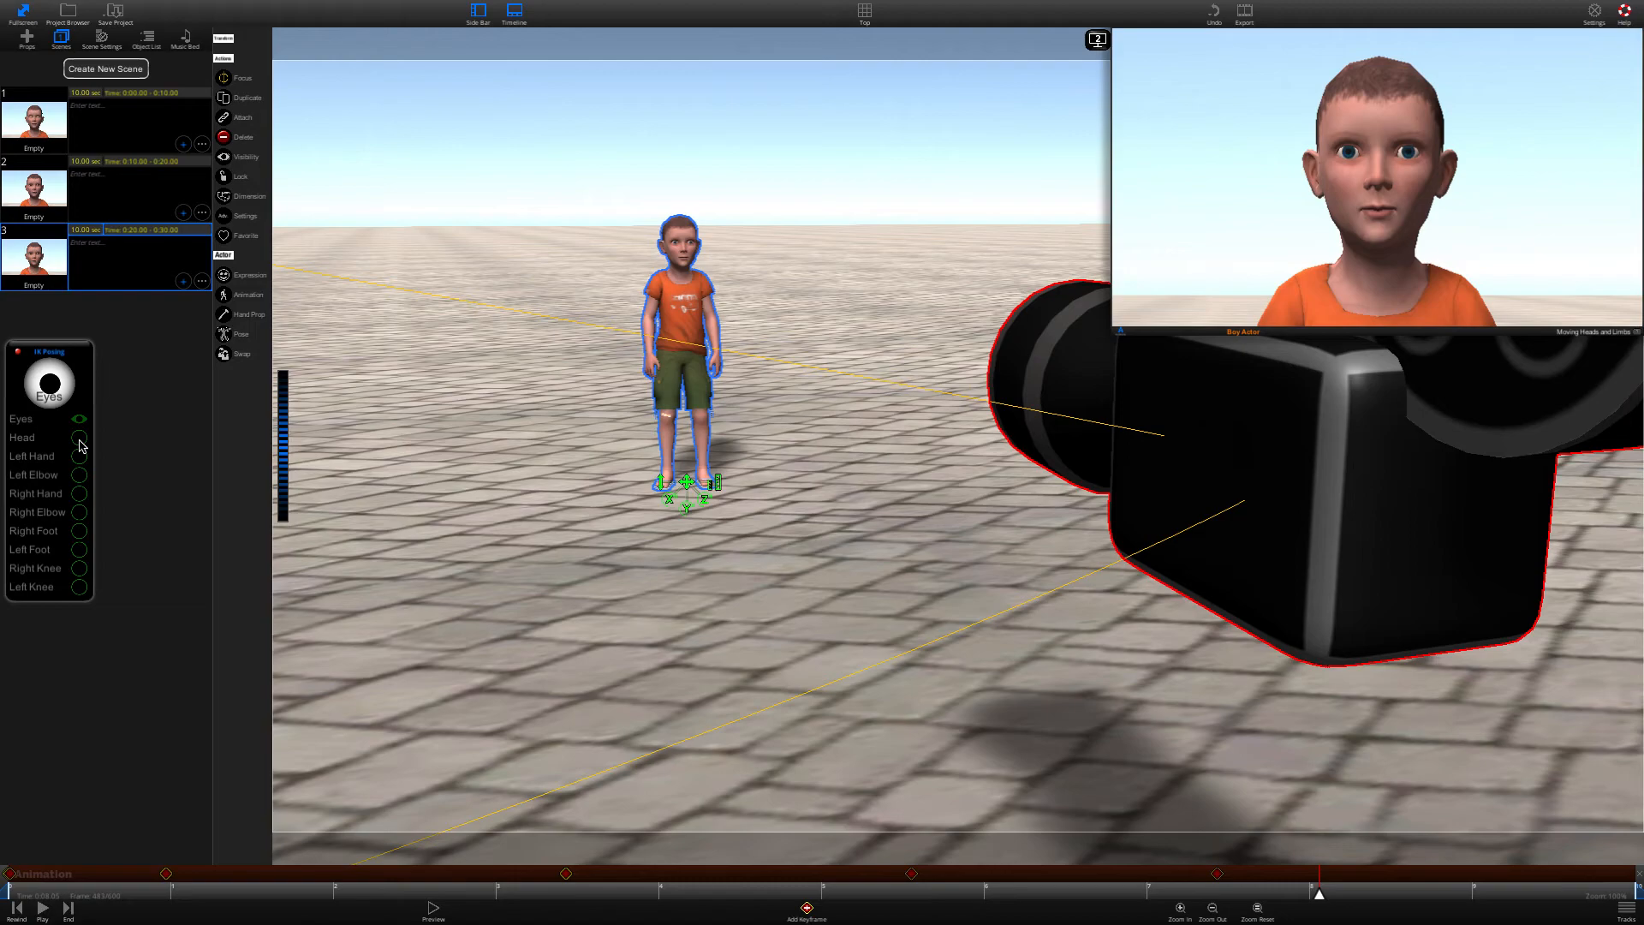
click(80, 438)
click(80, 438)
- Try lowering the boy's left hand to about chest height with the Left Hand control, and switch the control off
click(80, 458)
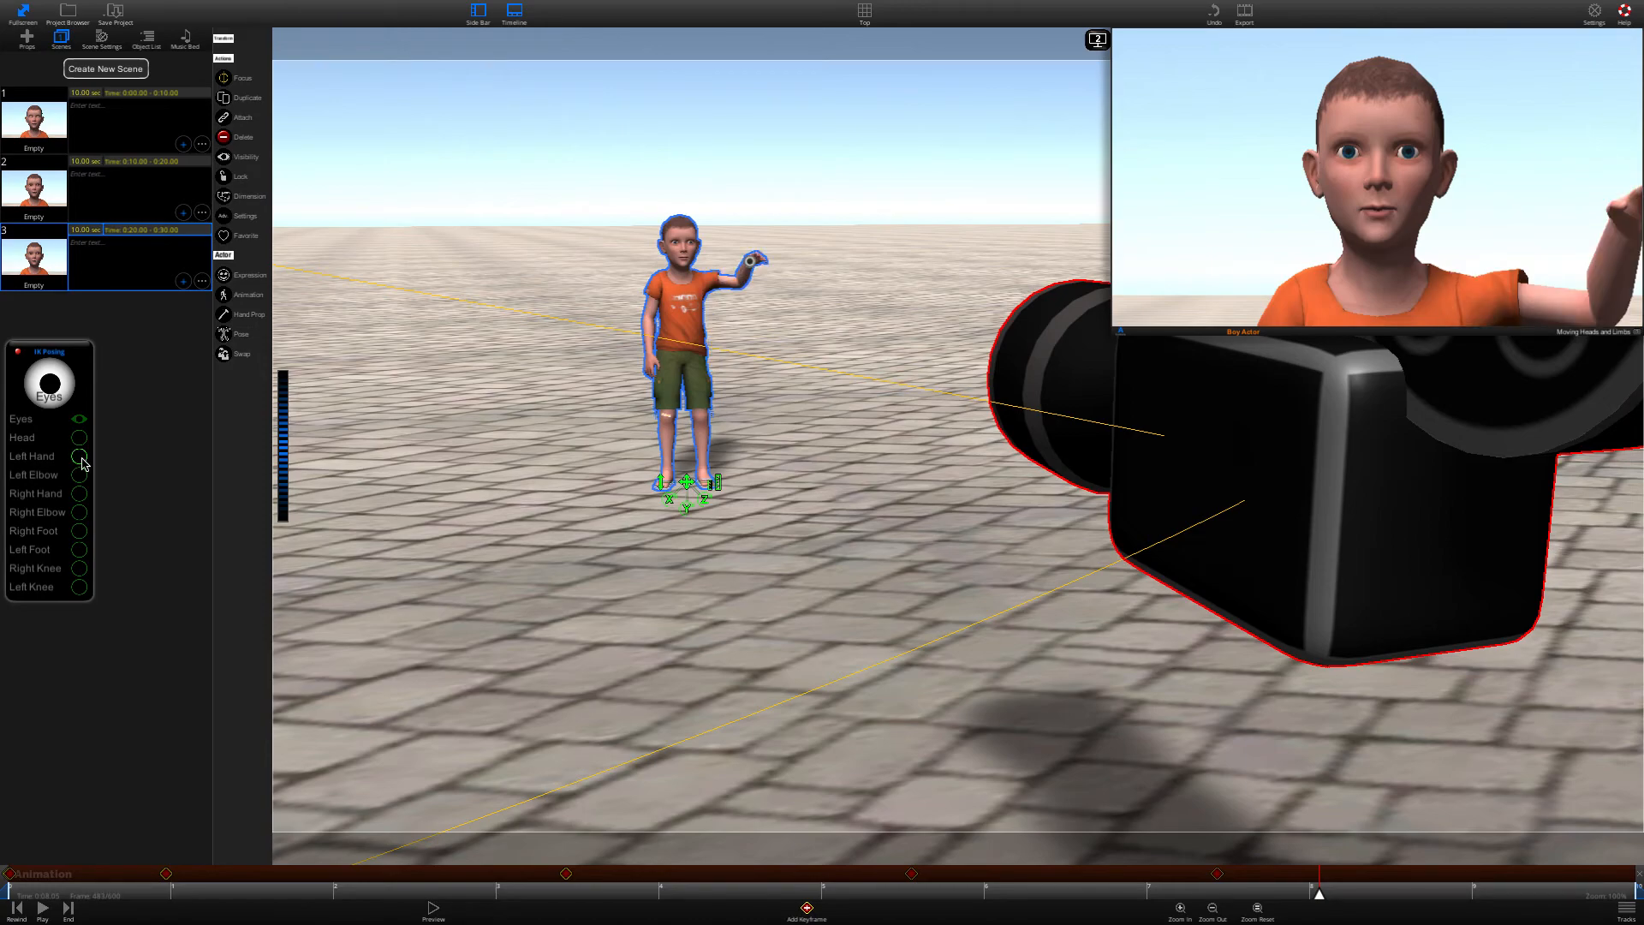
drag(750, 260, 726, 307)
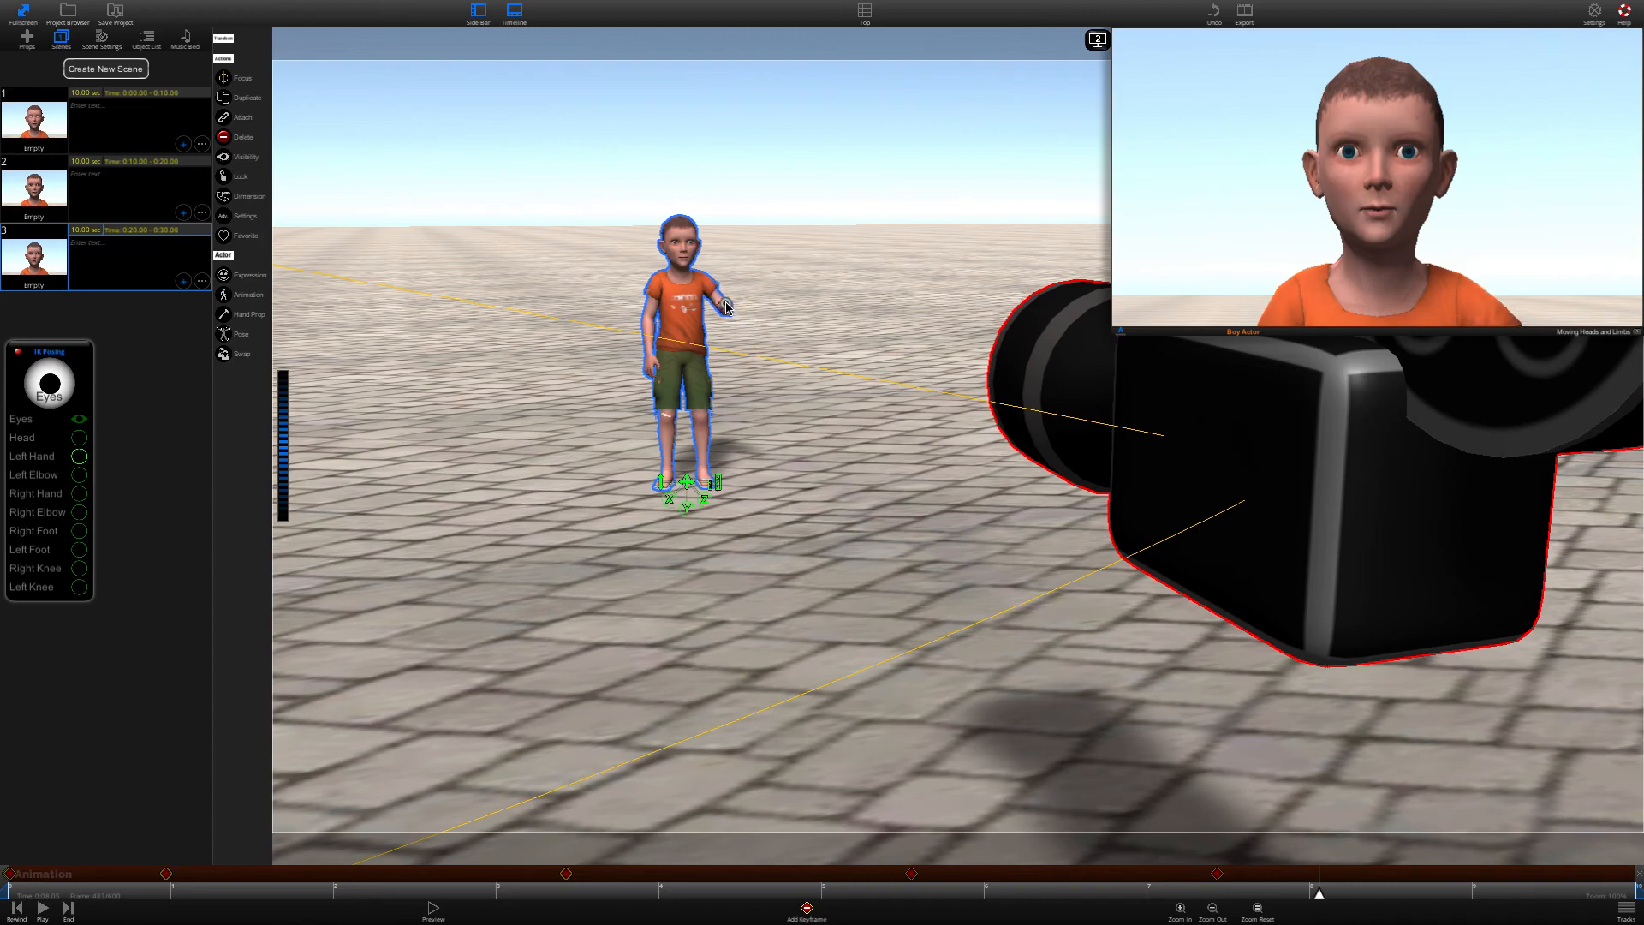
click(79, 458)
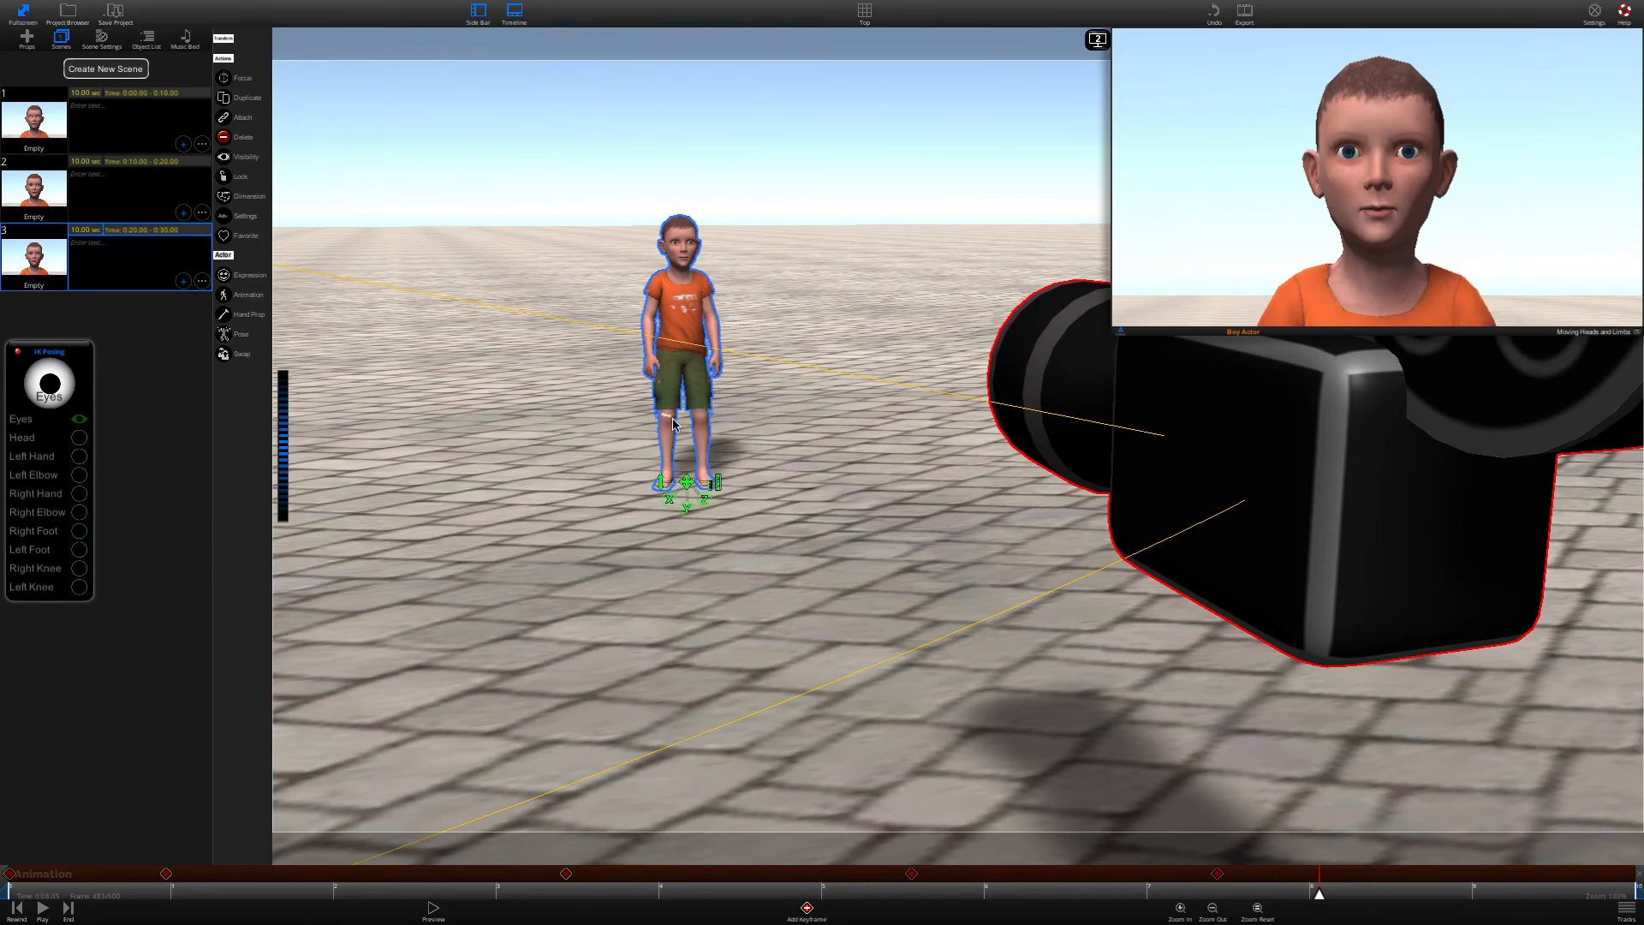
- Toggle the Left Foot control, activate the Right Elbow control and move the elbow slightly in toward the boy's torso
click(80, 553)
click(80, 553)
click(79, 514)
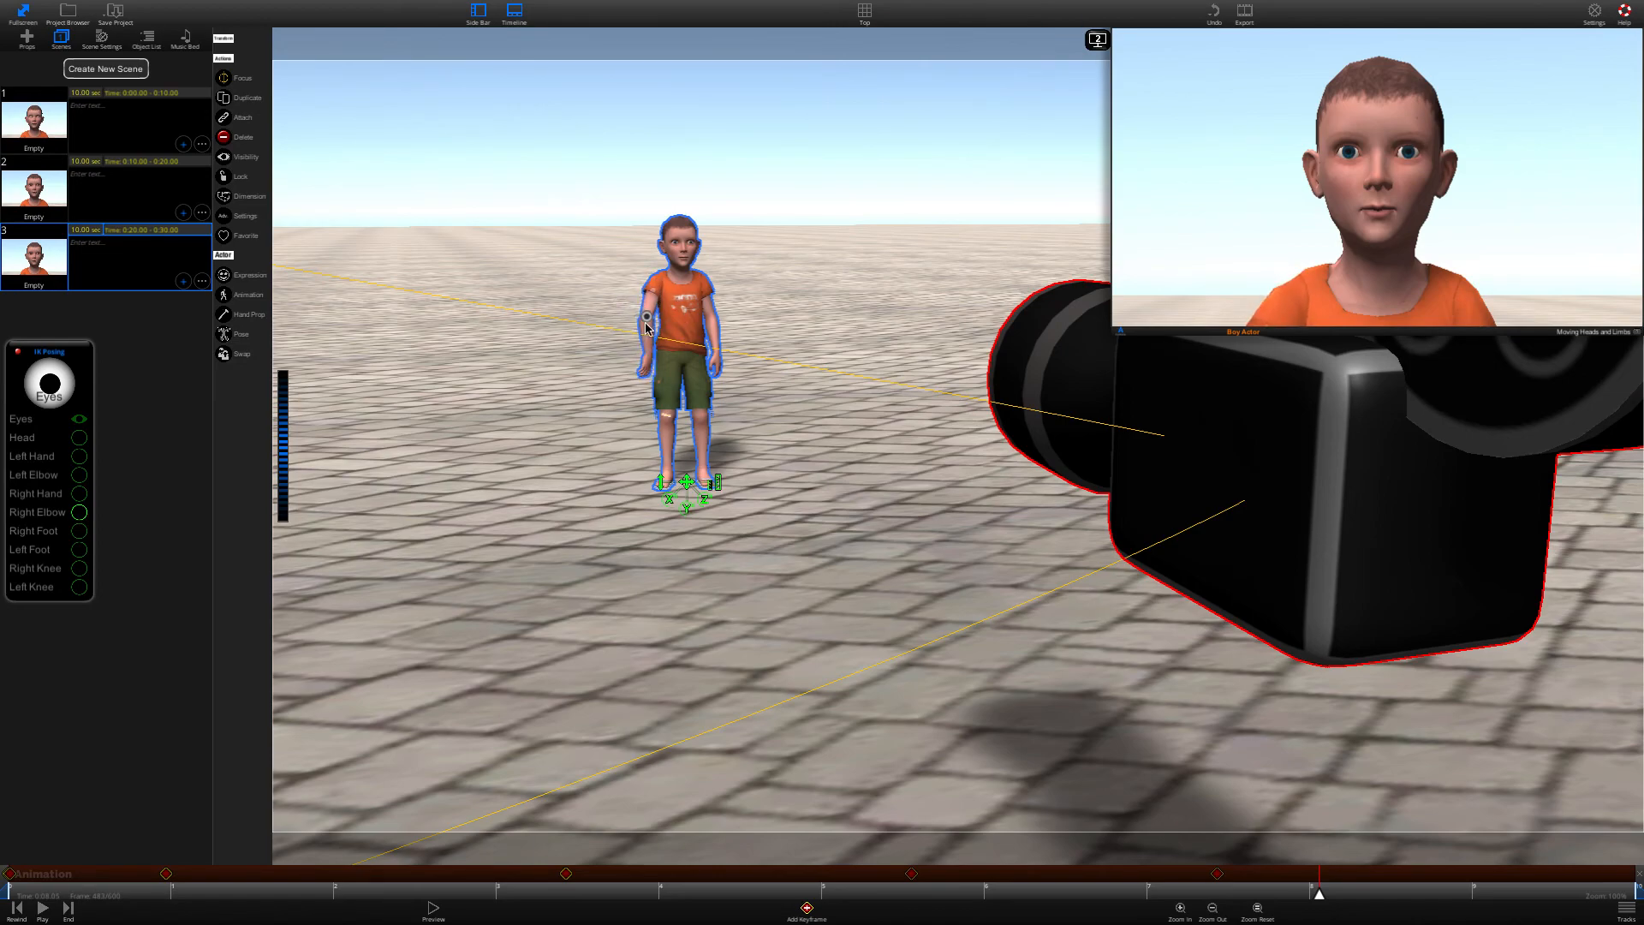
mouse_move(643, 316)
mouse_down()
mouse_move(671, 315)
mouse_move(655, 315)
mouse_up()
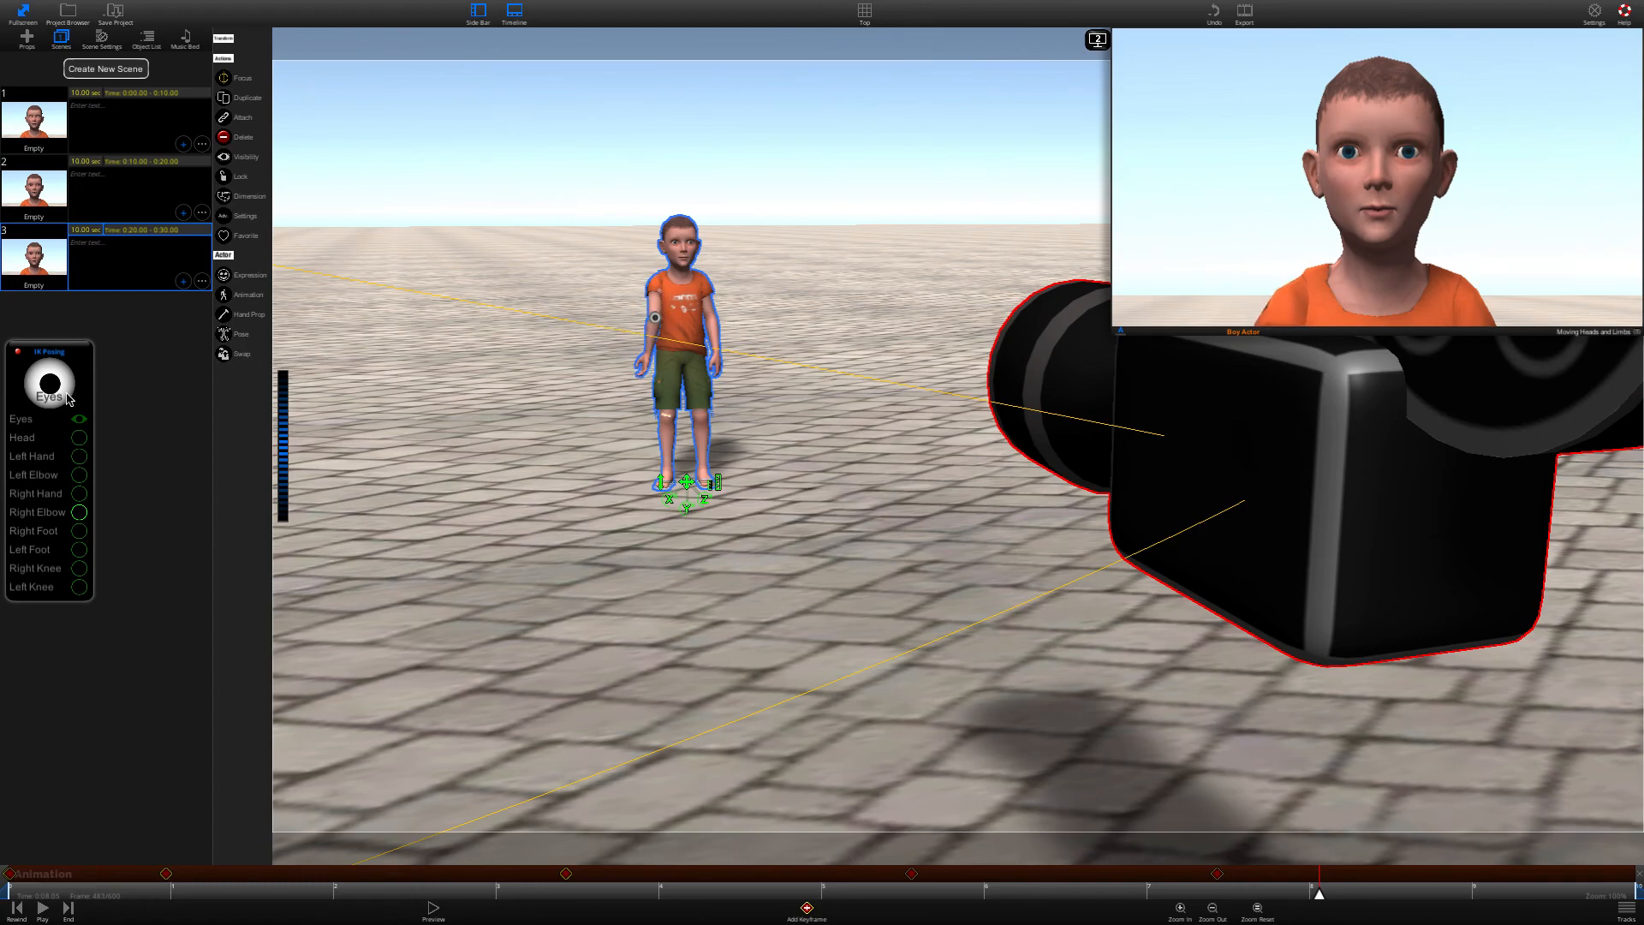